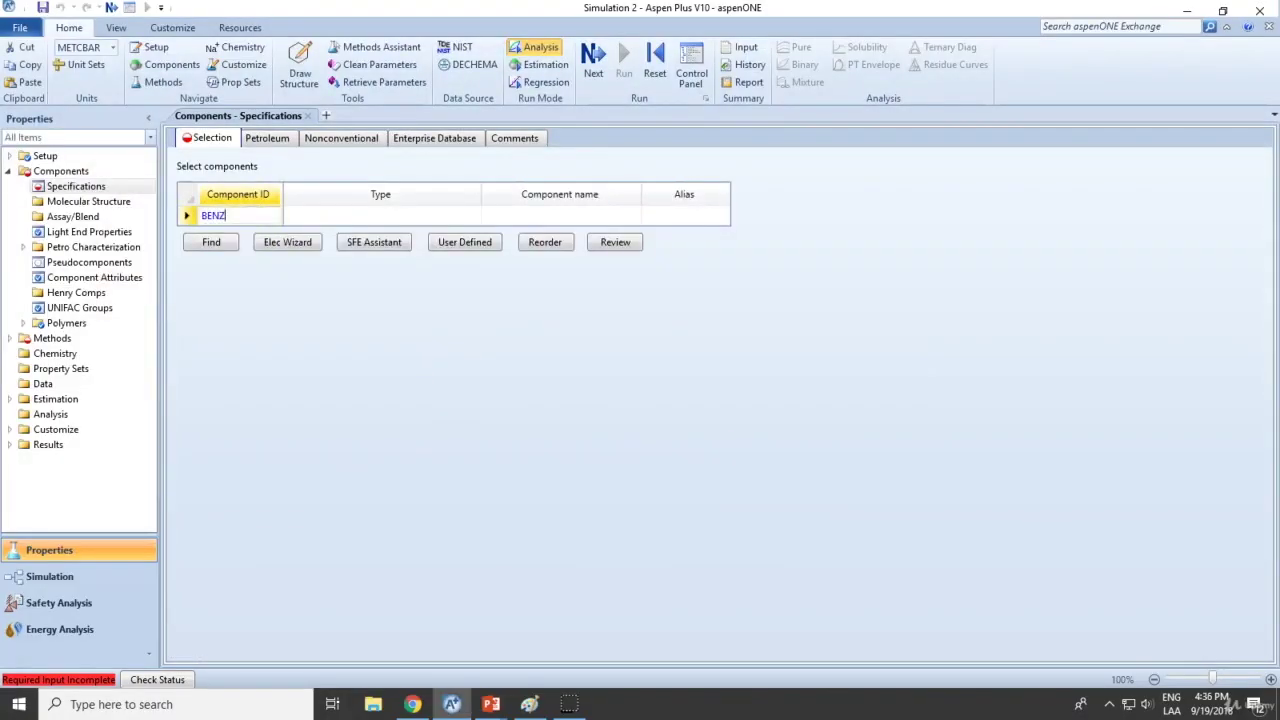
Enter BENZENE and HCL as the first two component IDs
text(BENZENE)
key(Return)
click(246, 238)
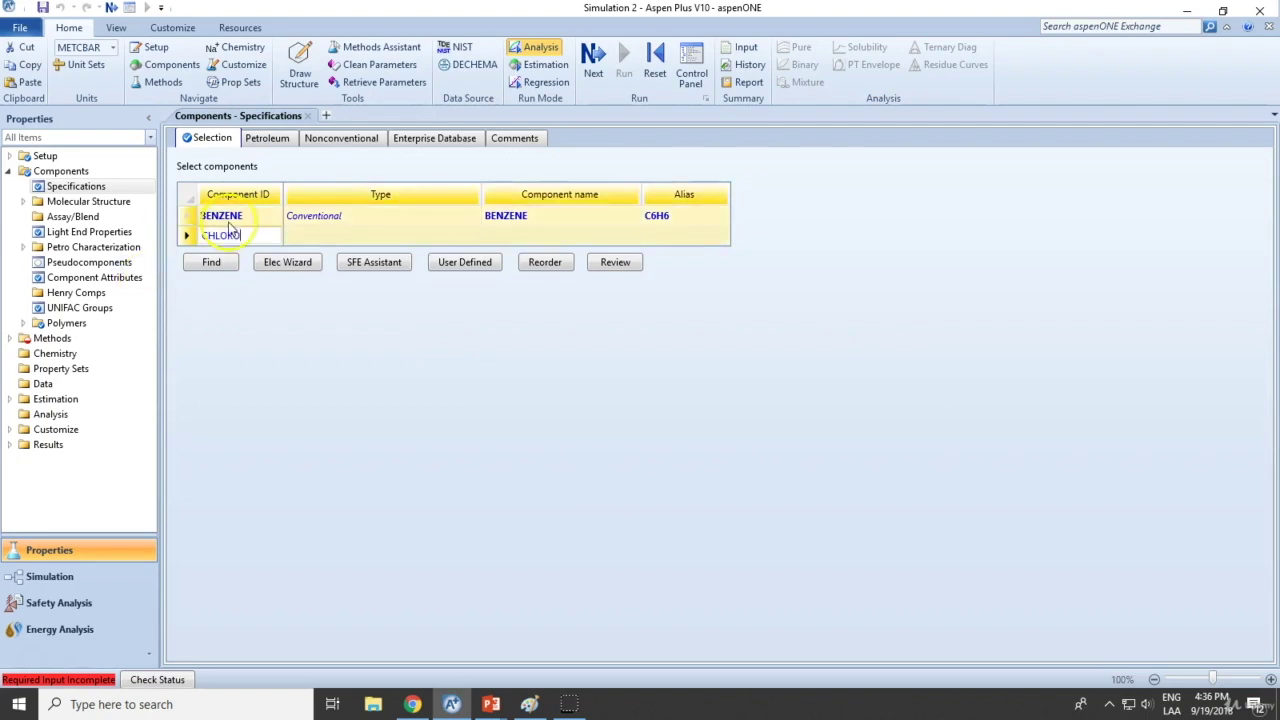
key(Return)
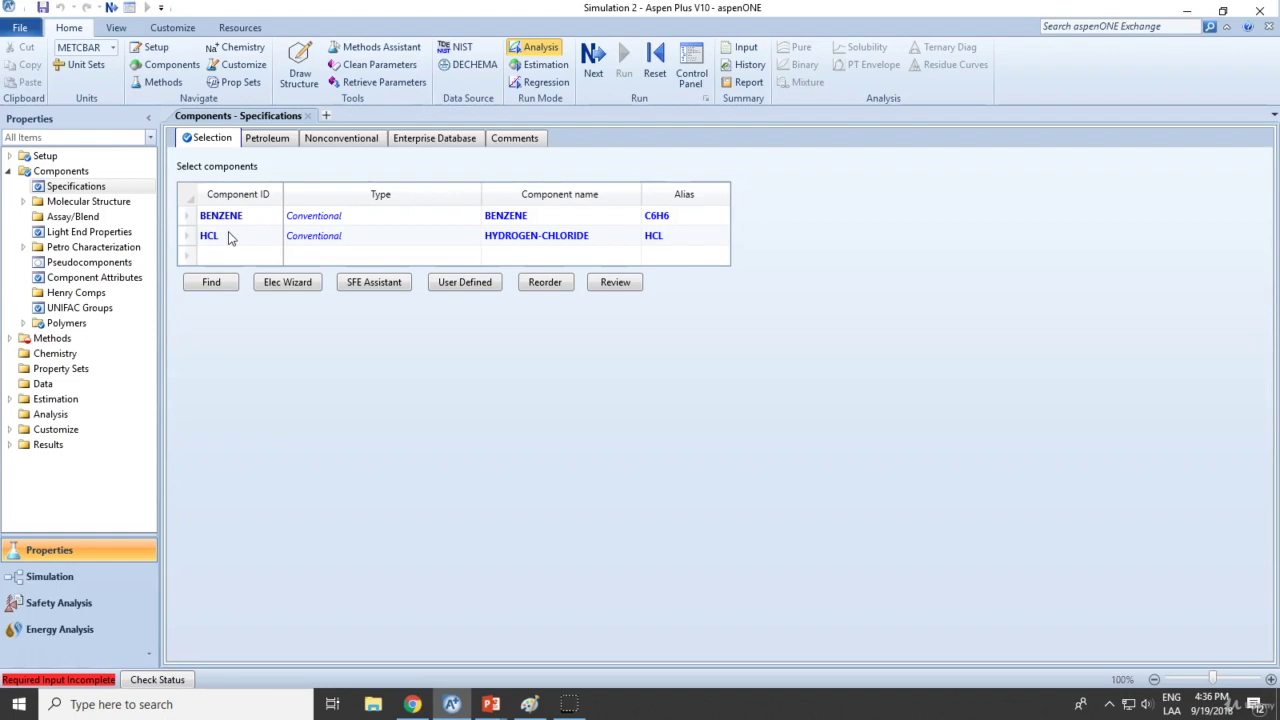
Search for 'chlorobenzene' and add CHLOROBENZENE as the third component
click(212, 283)
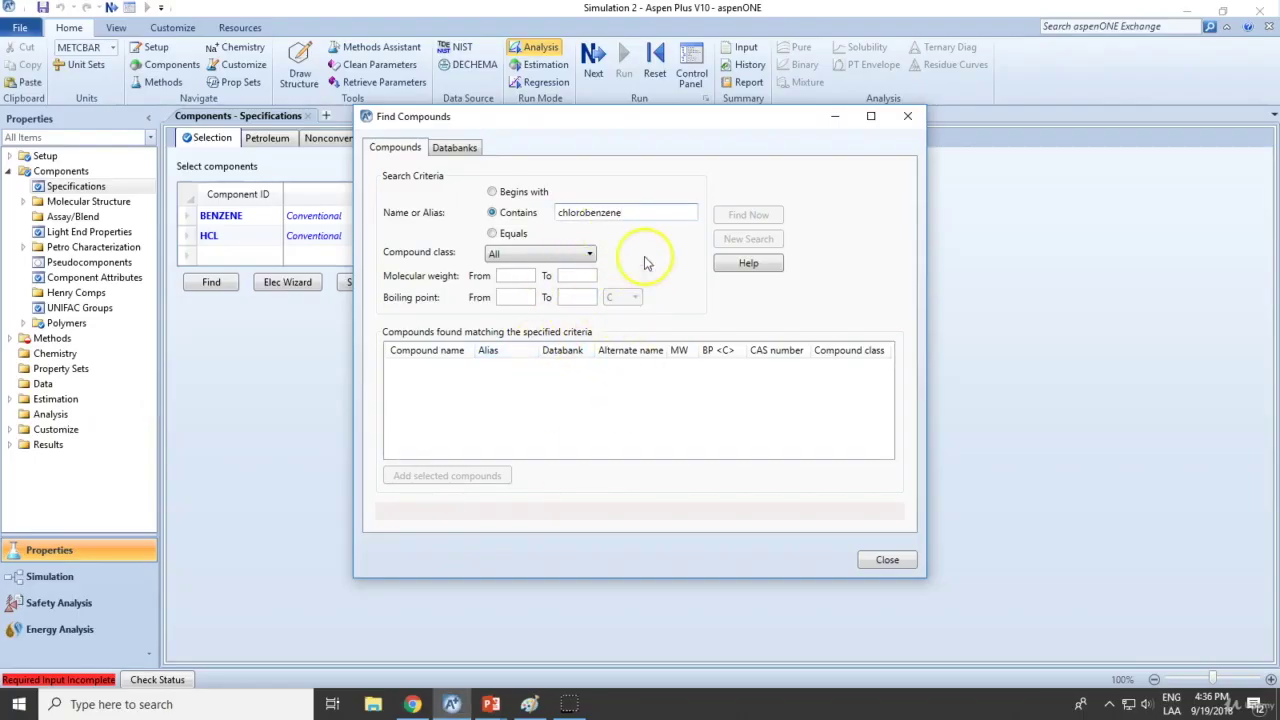
drag(476, 350, 517, 350)
click(547, 350)
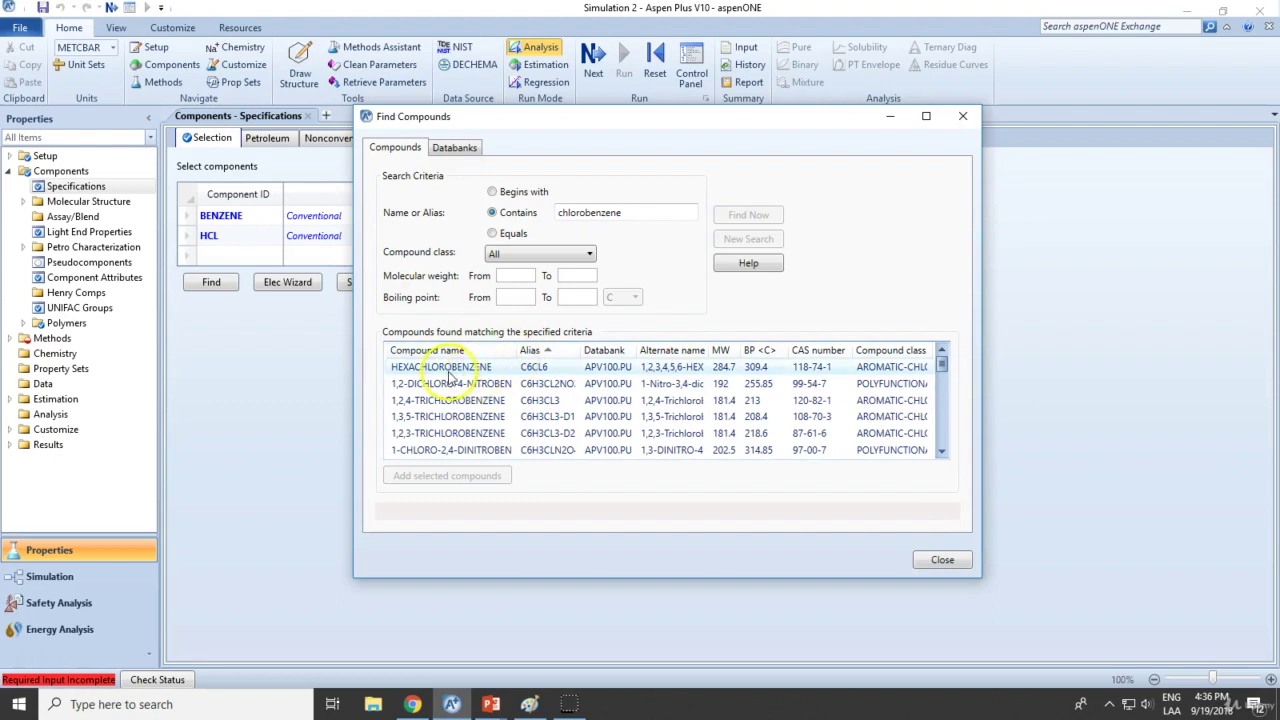
scroll(490, 420, down, 3)
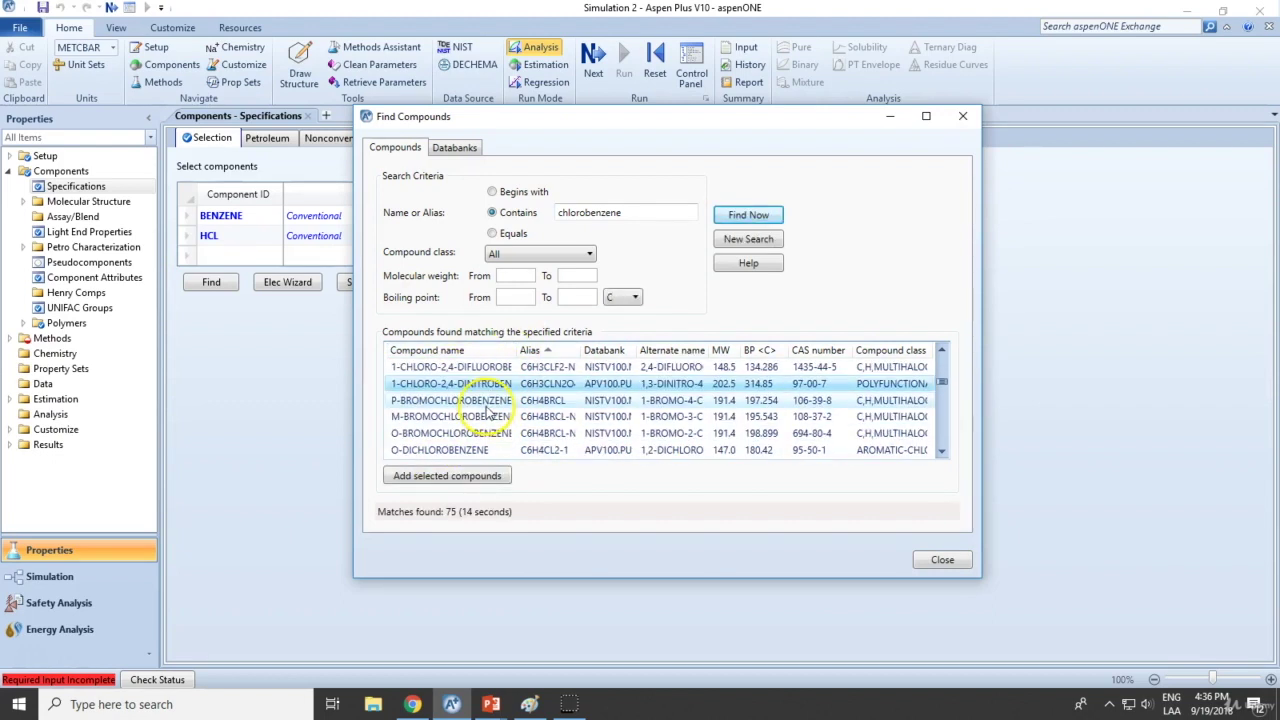
scroll(487, 417, down, 1)
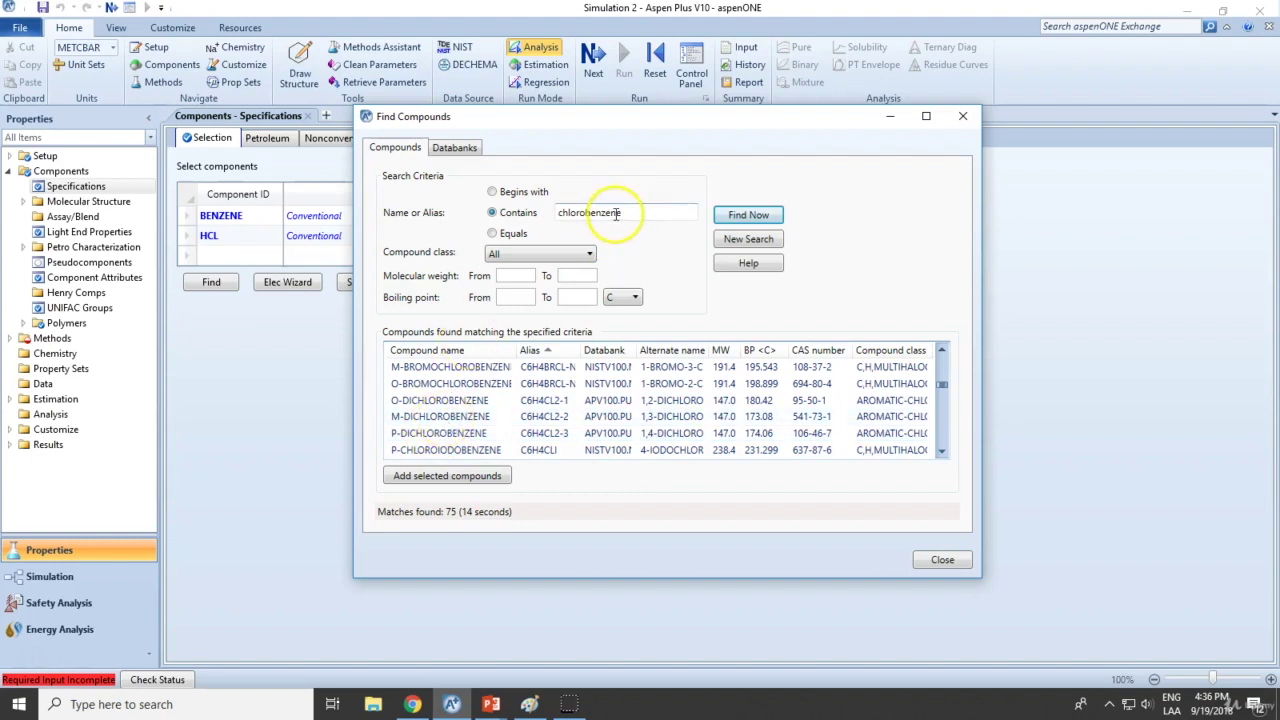
scroll(460, 408, down, 4)
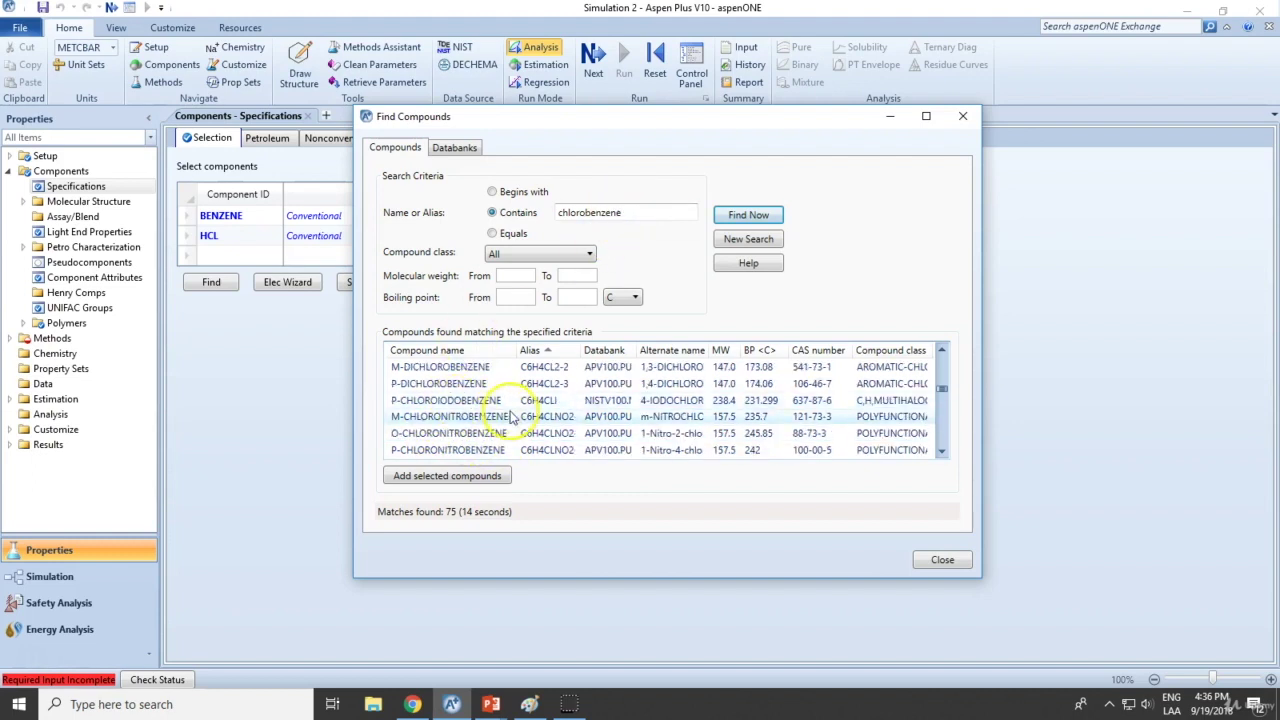
double_click(460, 434)
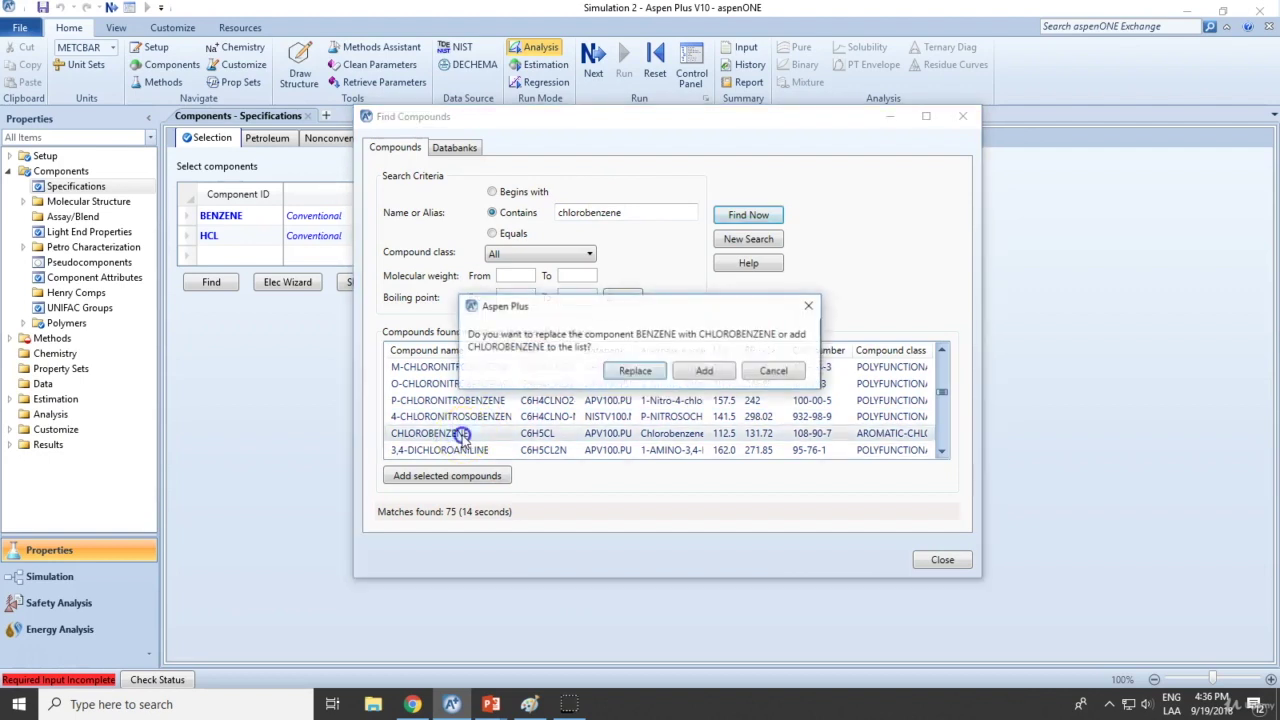
click(690, 372)
click(962, 116)
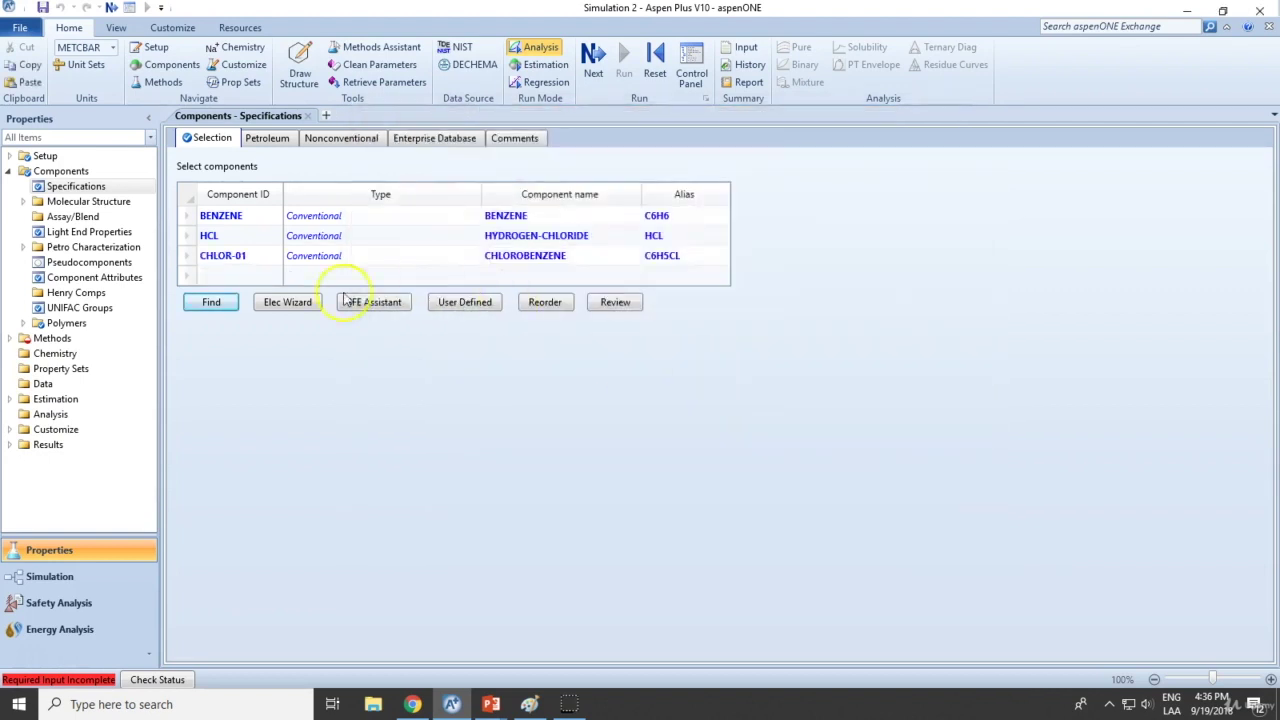
Select NRTL as the global property method and advance to the next required input
click(76, 340)
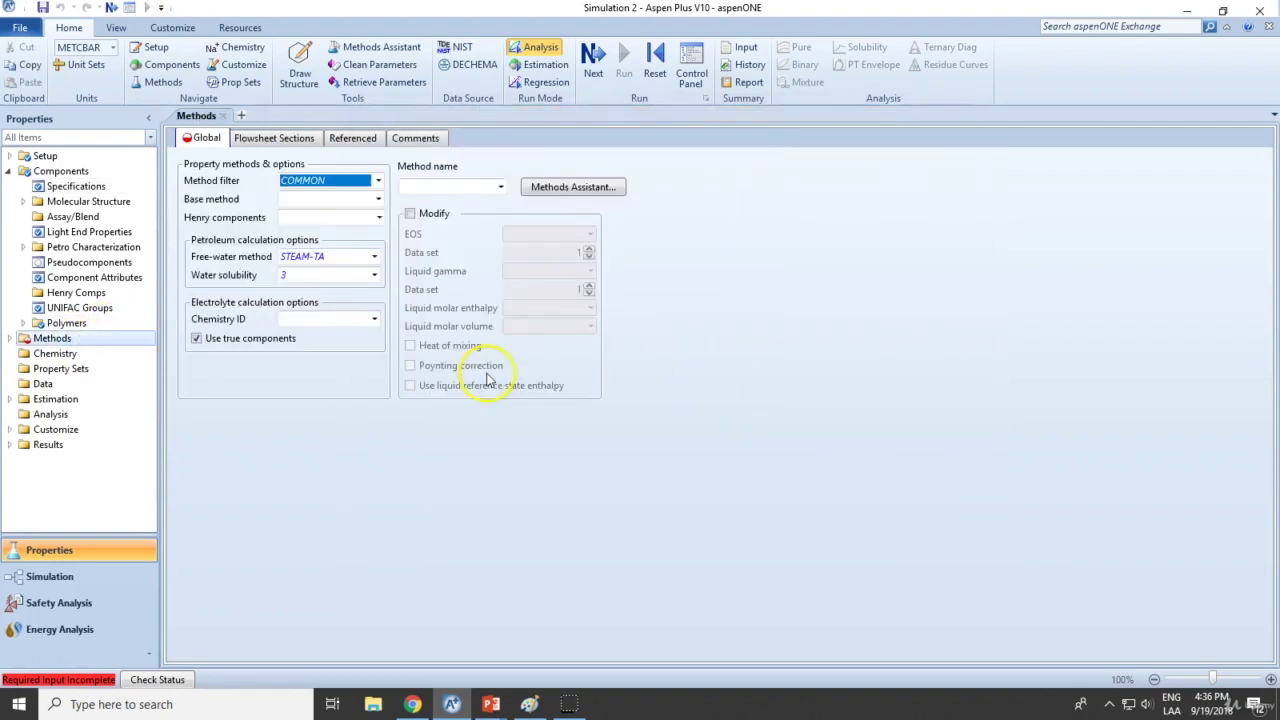
click(500, 187)
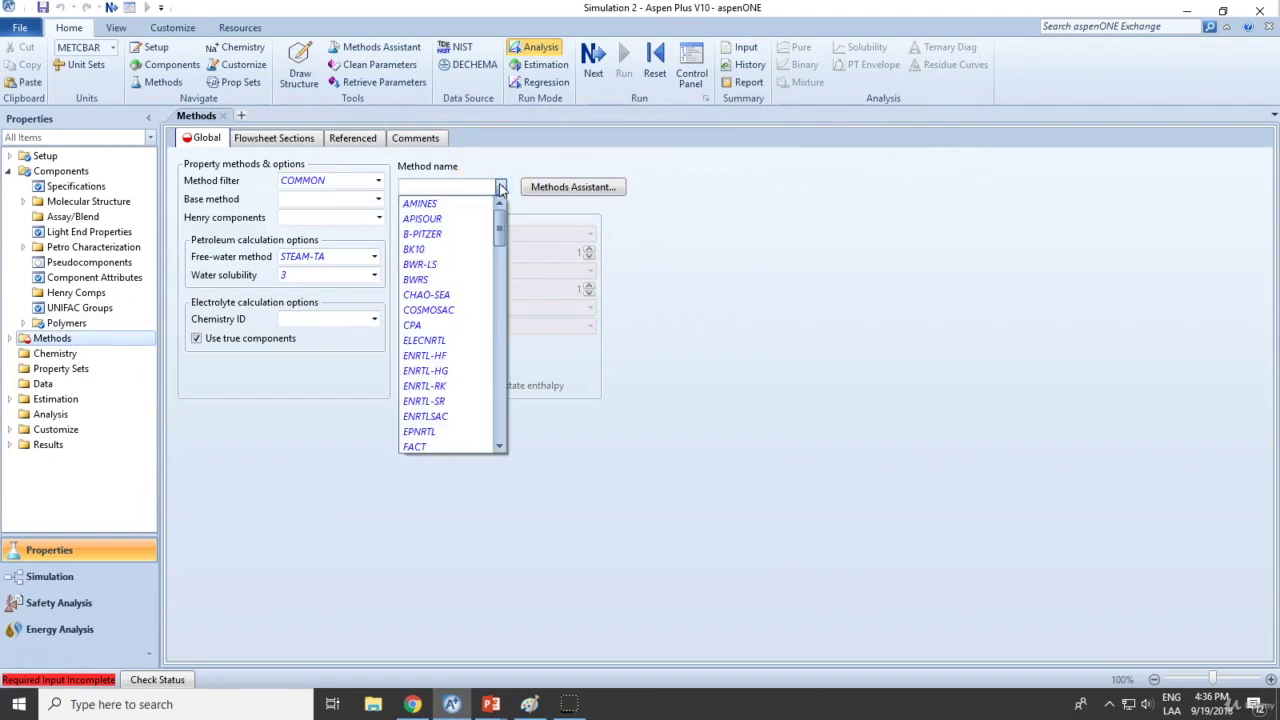
scroll(450, 320, down, 5)
click(430, 432)
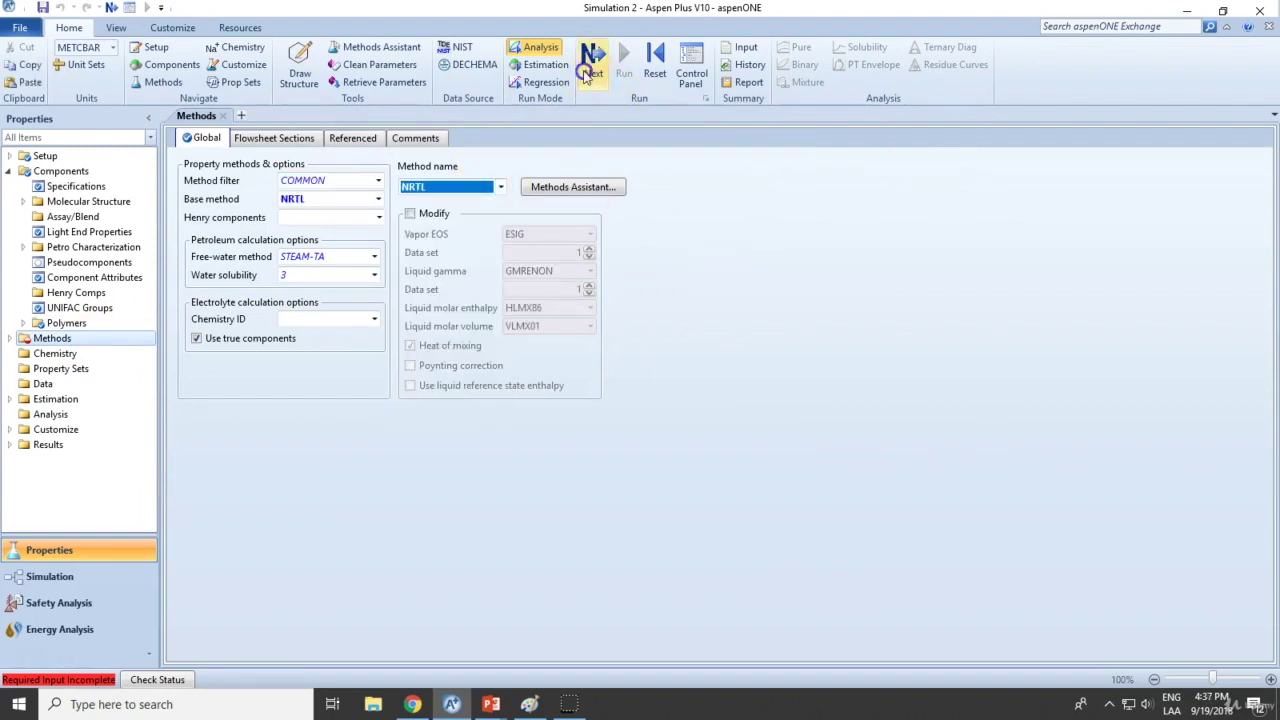
click(589, 76)
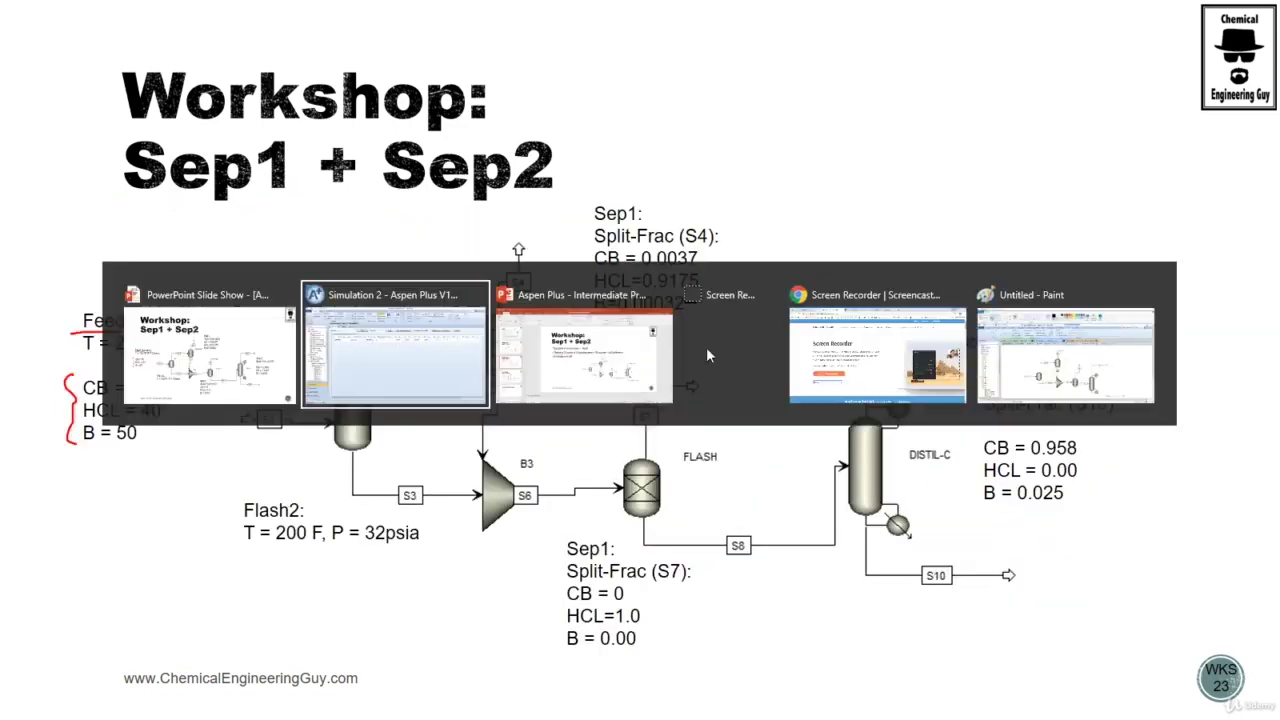
In the Simulation environment, place a Sep separator block B4 below the mixer
click(92, 579)
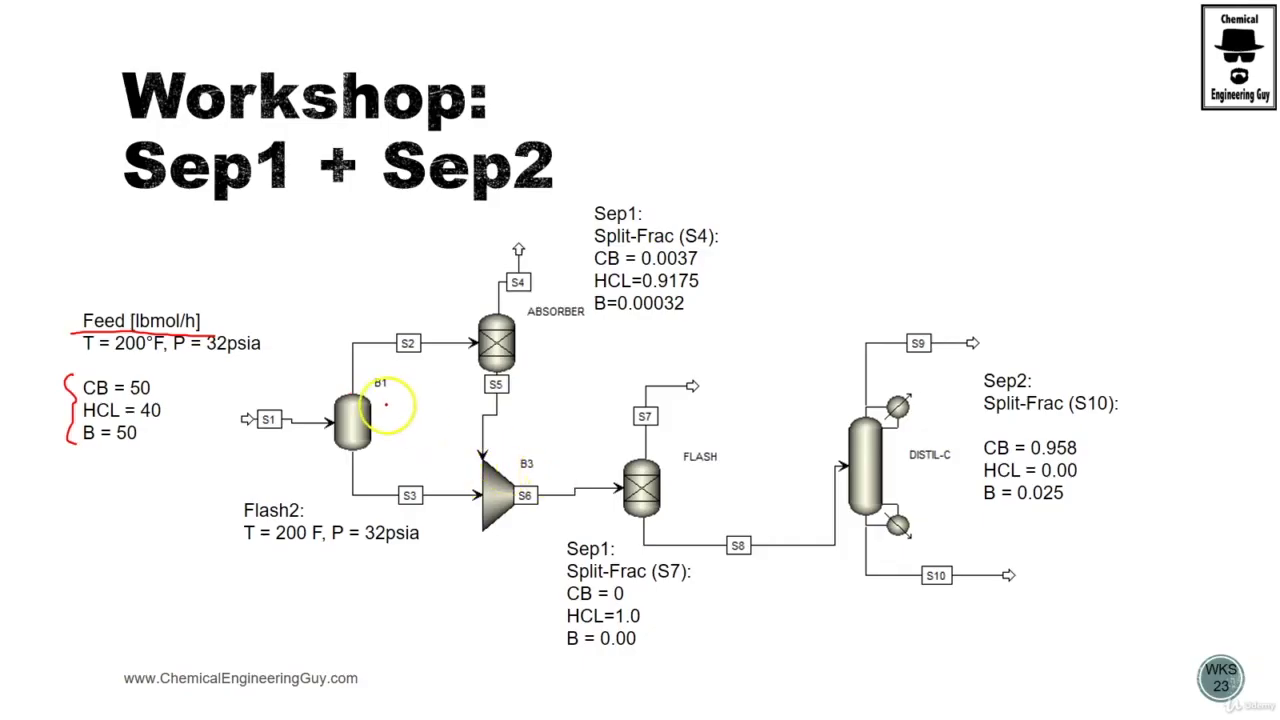
key(alt+Tab)
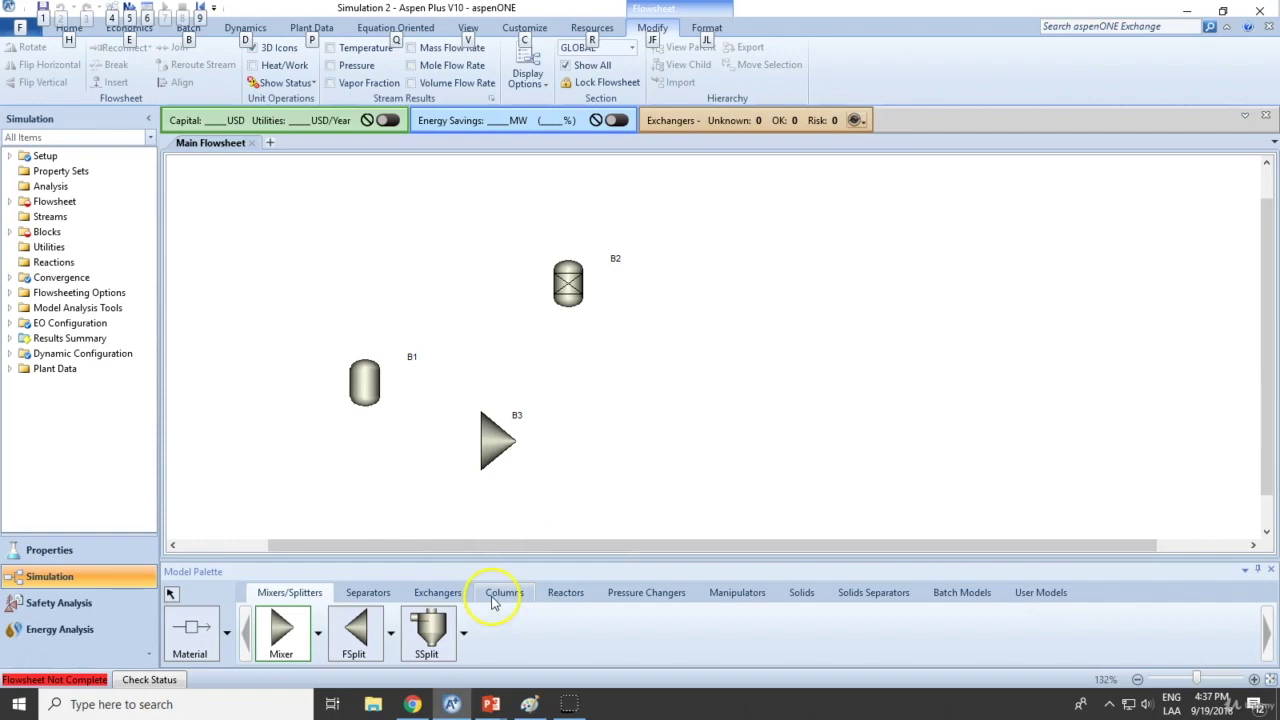
click(500, 593)
click(370, 593)
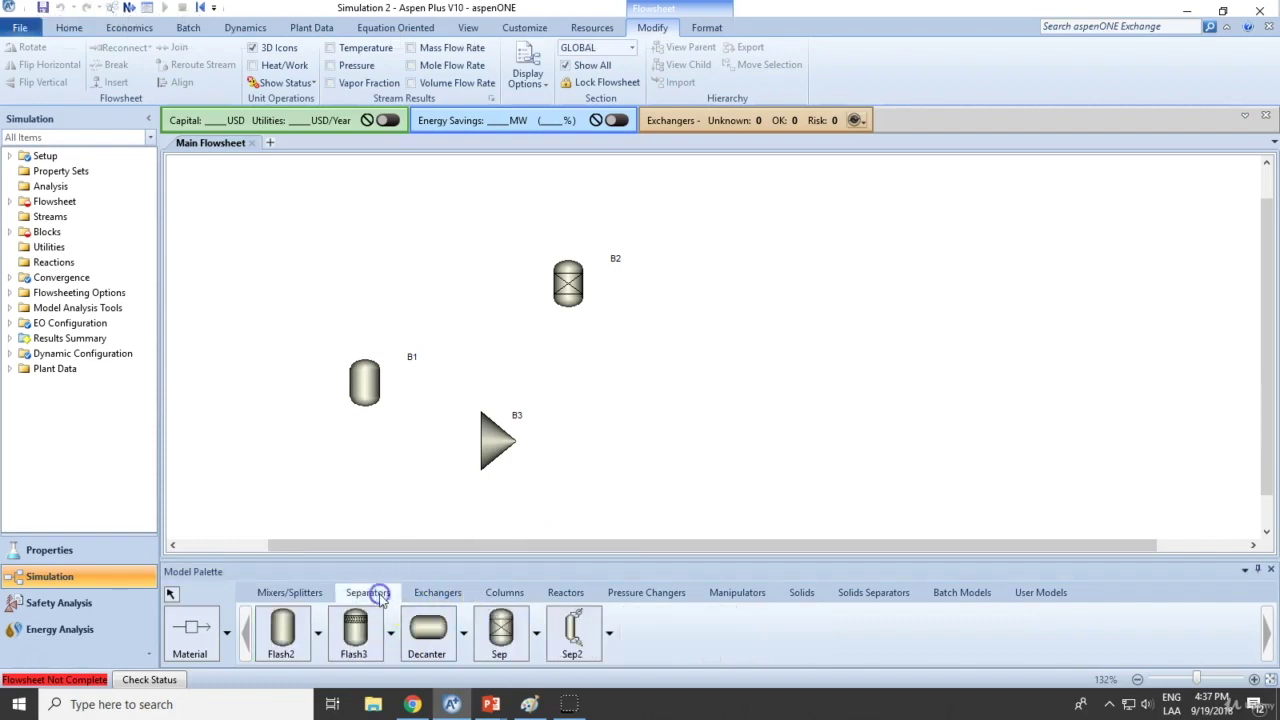
click(498, 640)
click(574, 490)
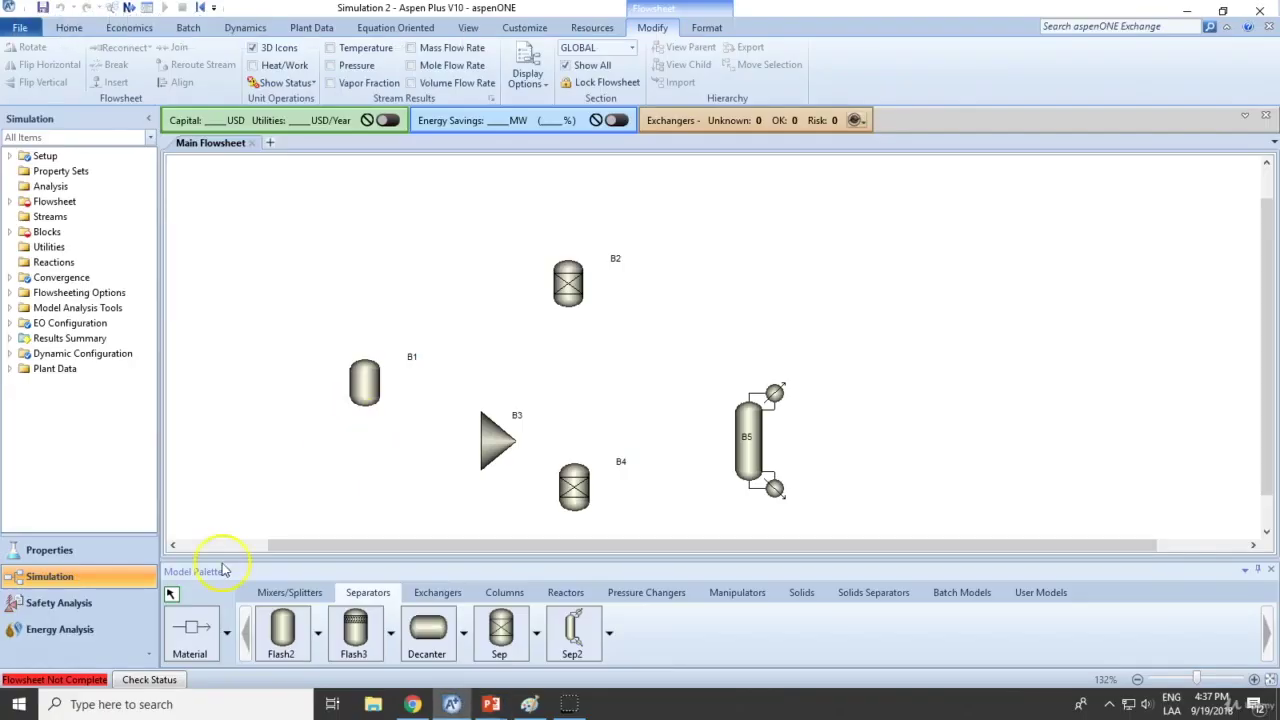
Draw feed S1 into B1, S2 from B1 to B2, and S3 and S4 out of B2
click(190, 630)
click(248, 387)
click(342, 382)
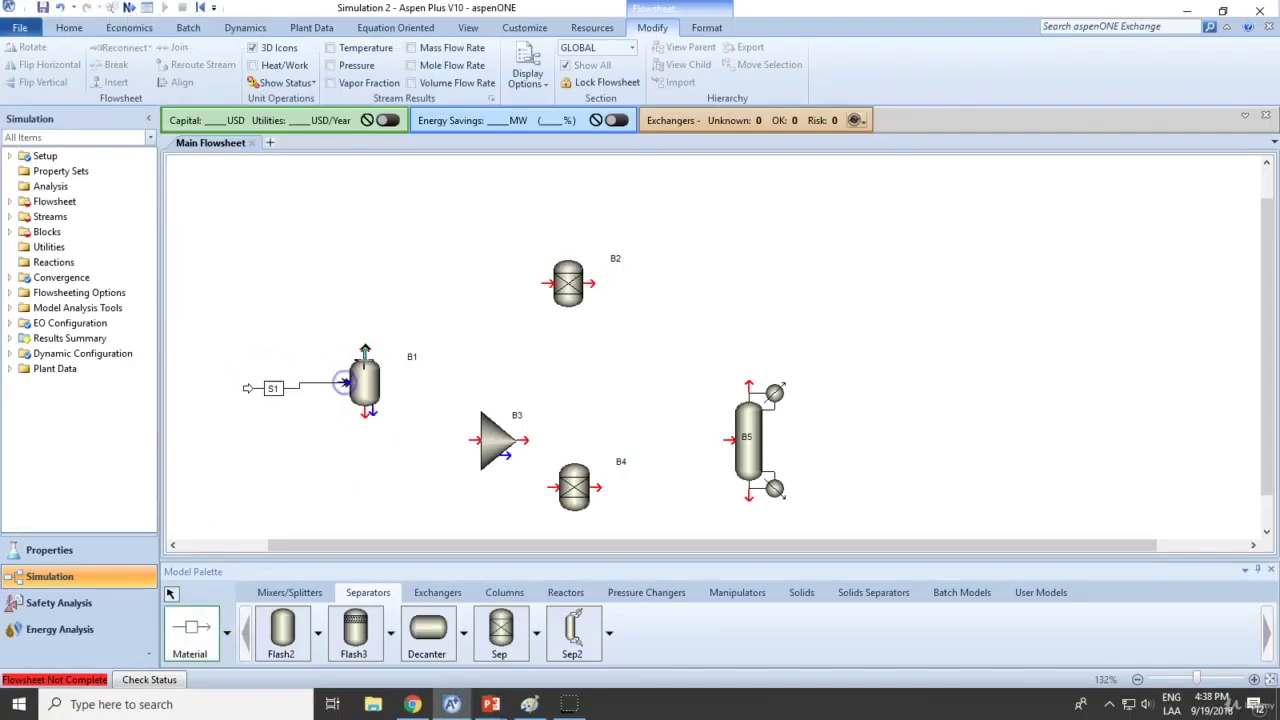
click(364, 362)
click(548, 283)
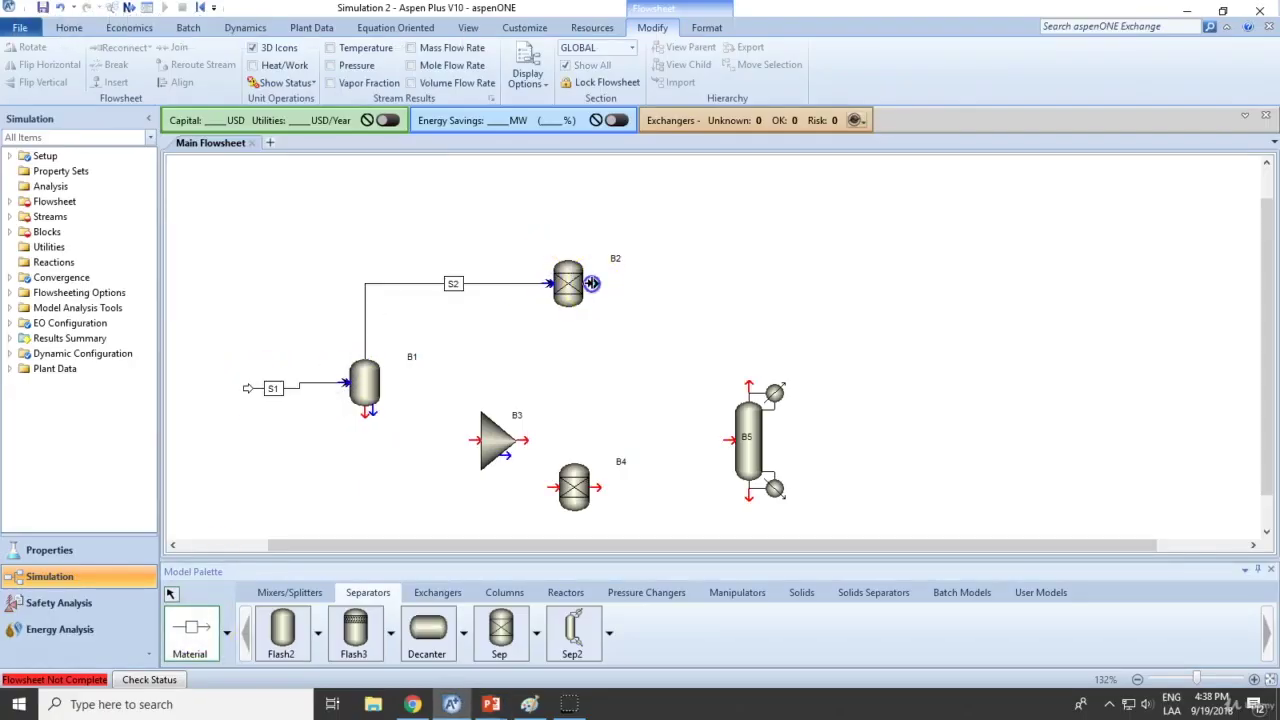
click(597, 252)
click(606, 347)
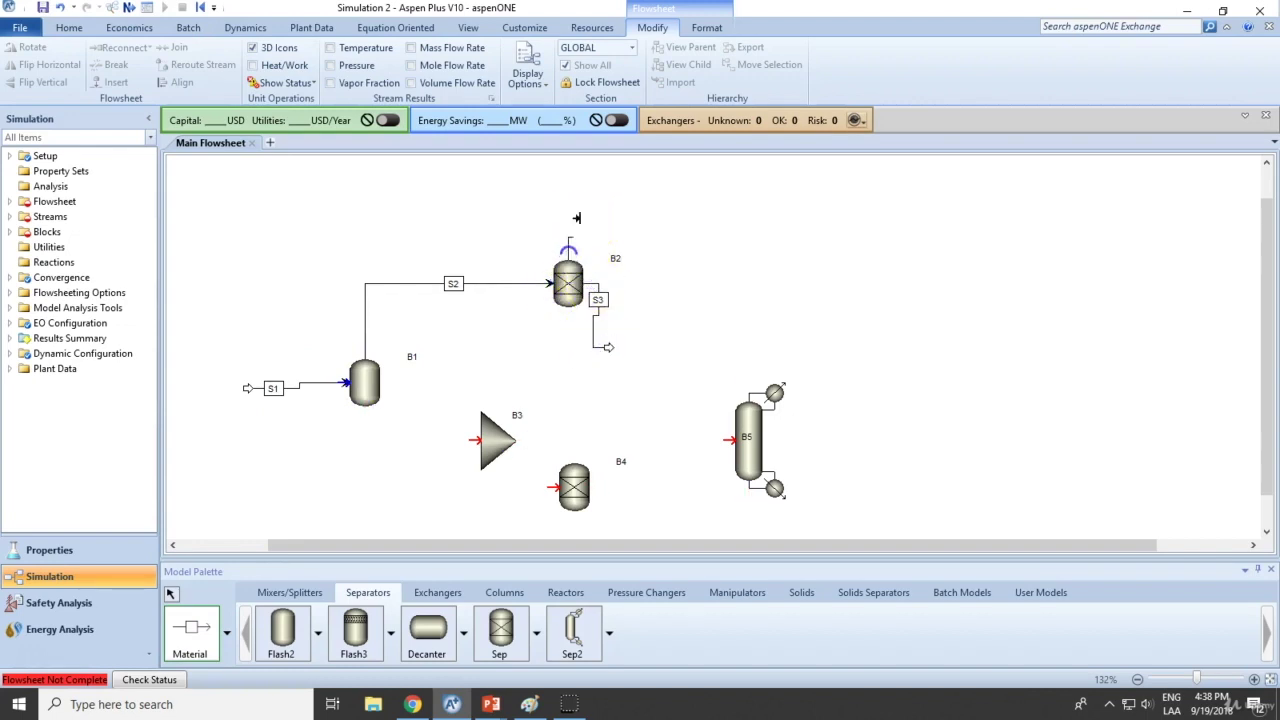
click(576, 218)
click(650, 207)
click(608, 347)
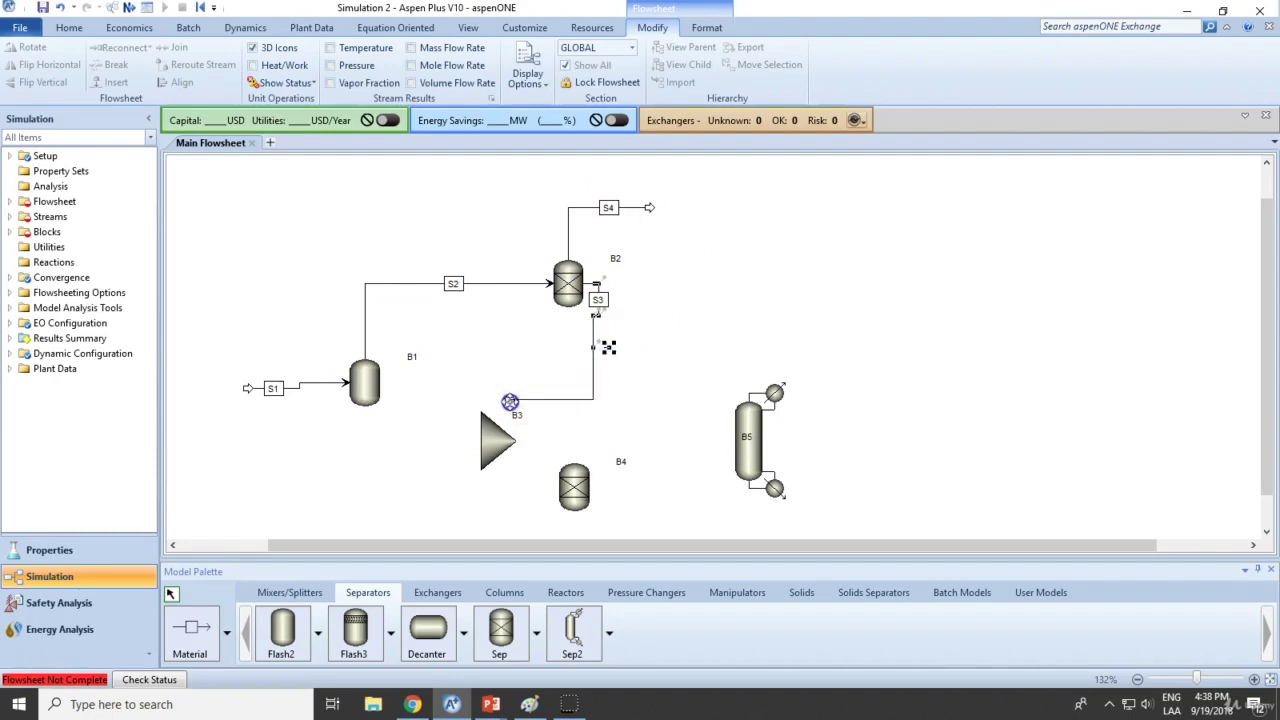
click(484, 414)
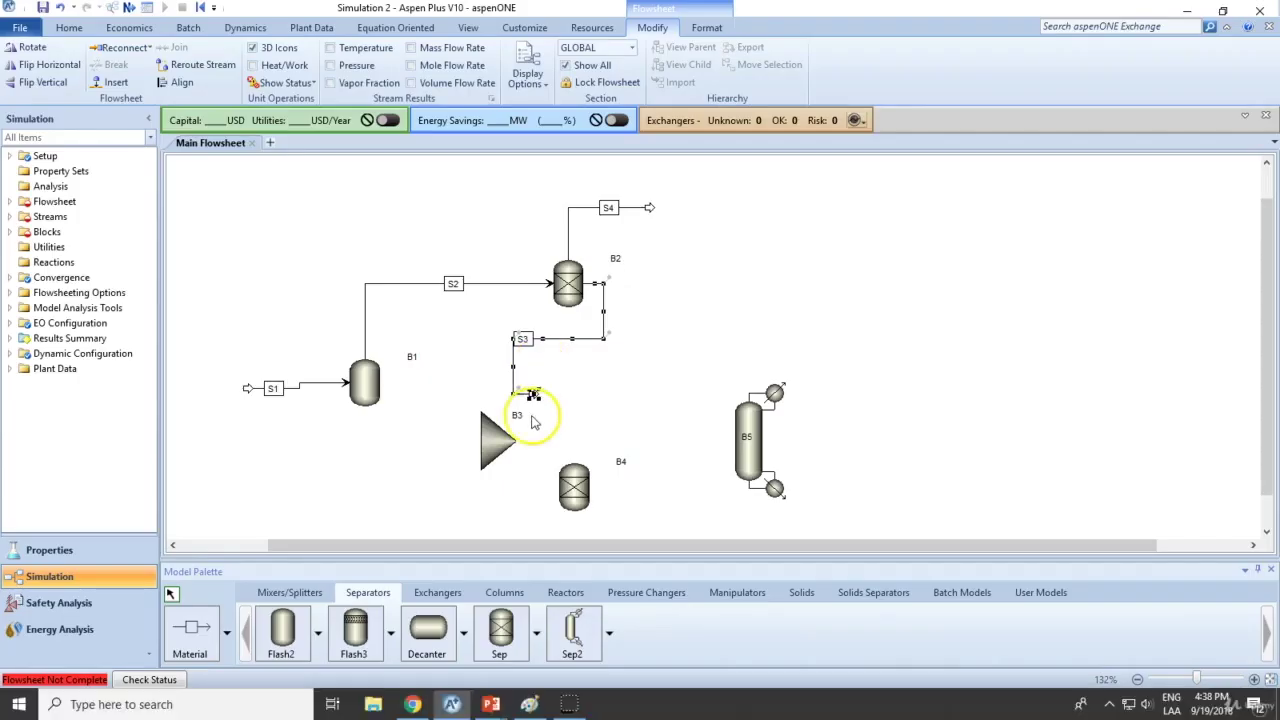
click(460, 405)
Draw streams S5 through S9 linking B1, mixer B3, B4 and column B5
click(192, 630)
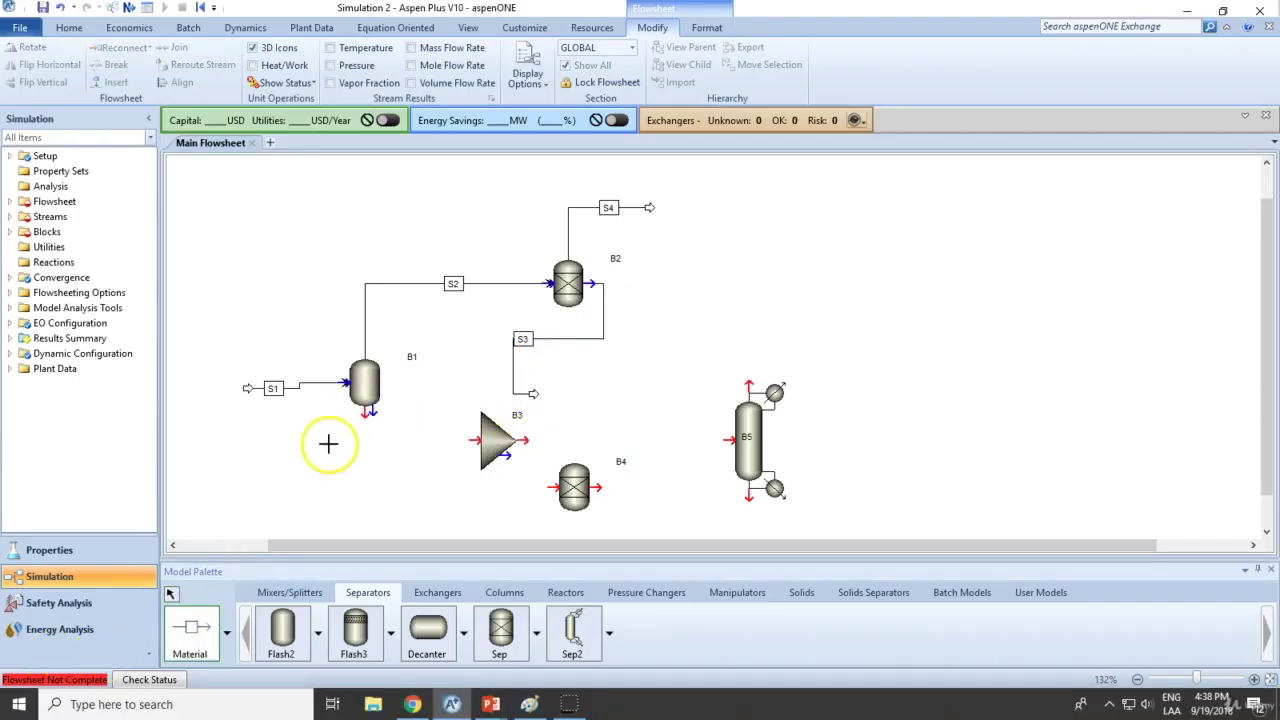
click(364, 405)
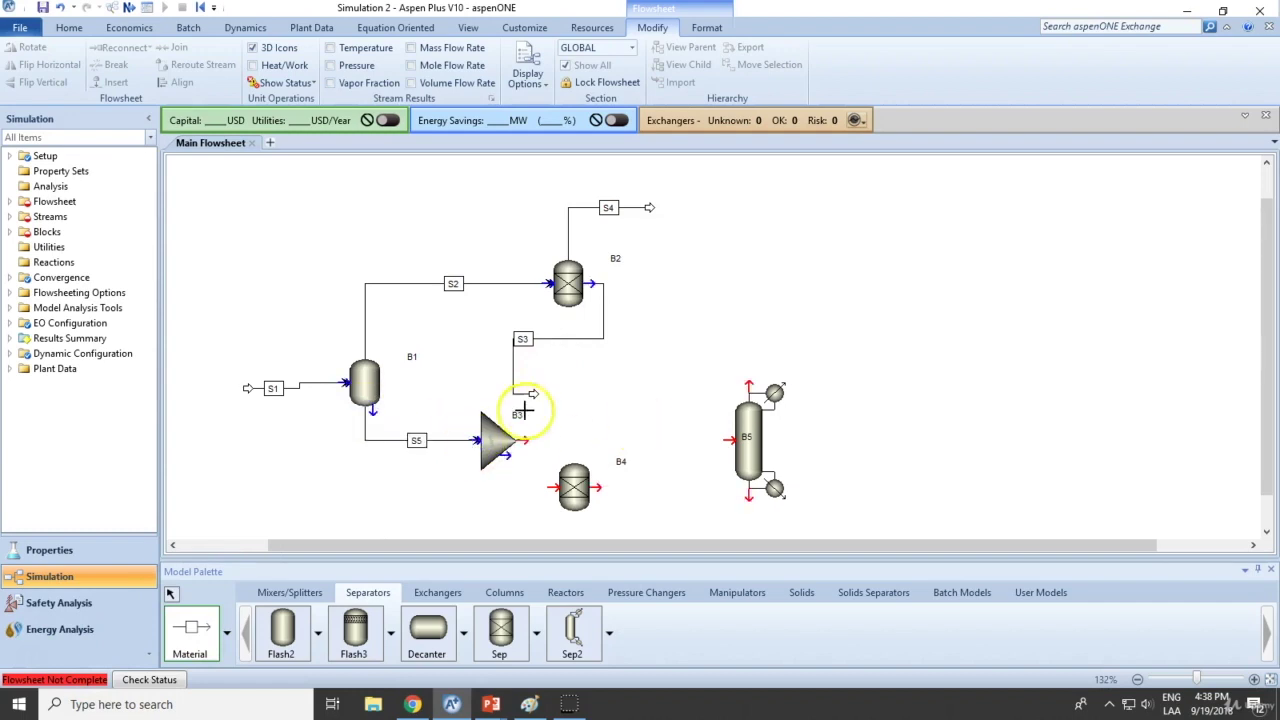
click(520, 438)
click(597, 487)
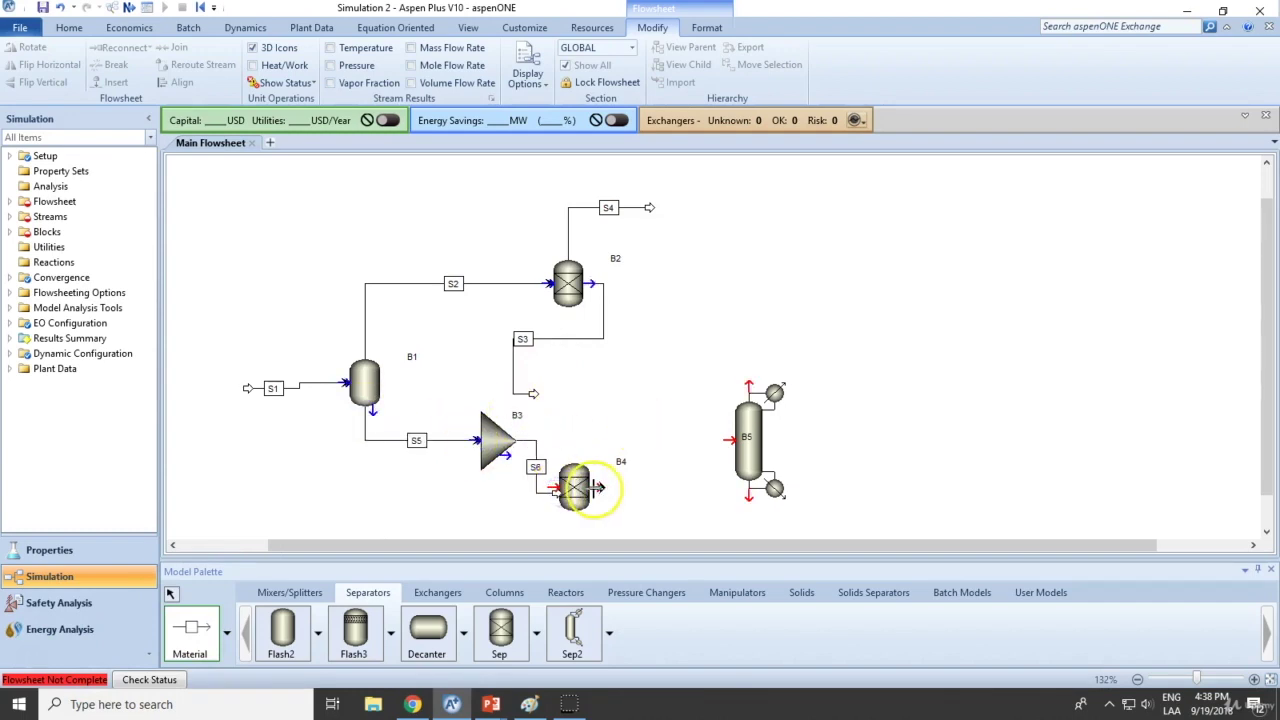
click(730, 438)
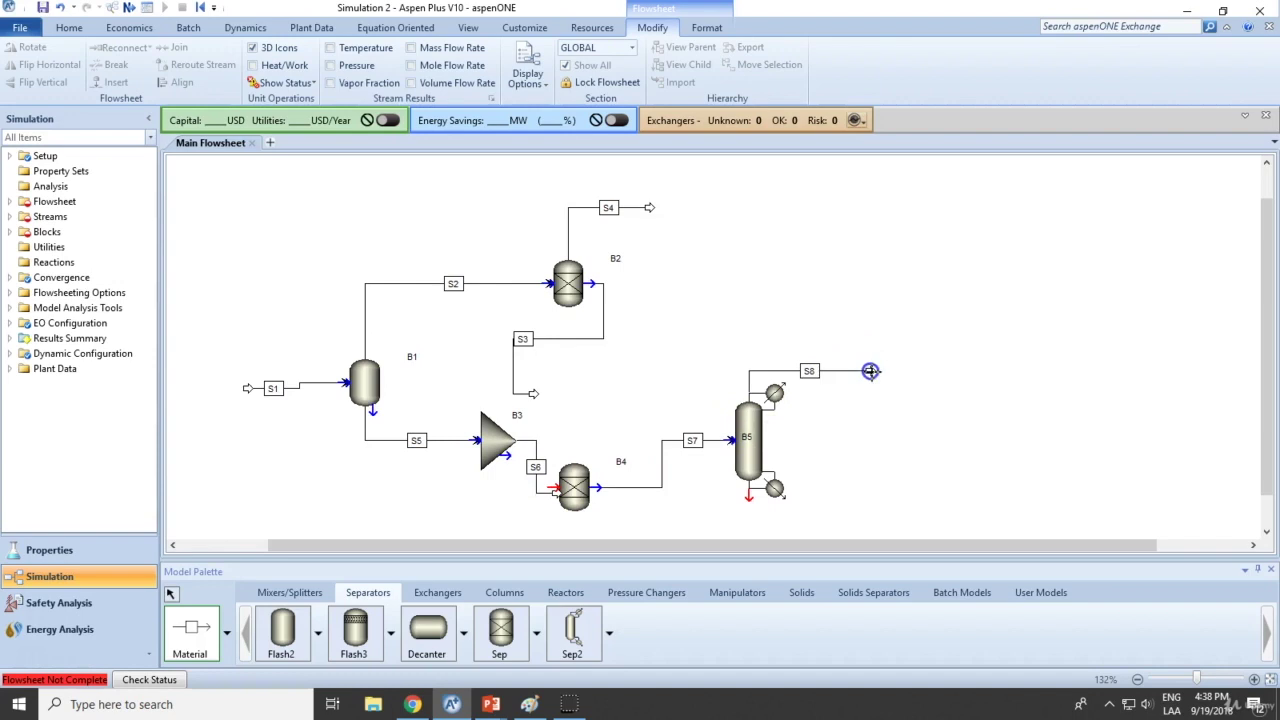
click(749, 497)
click(876, 516)
right_click(598, 510)
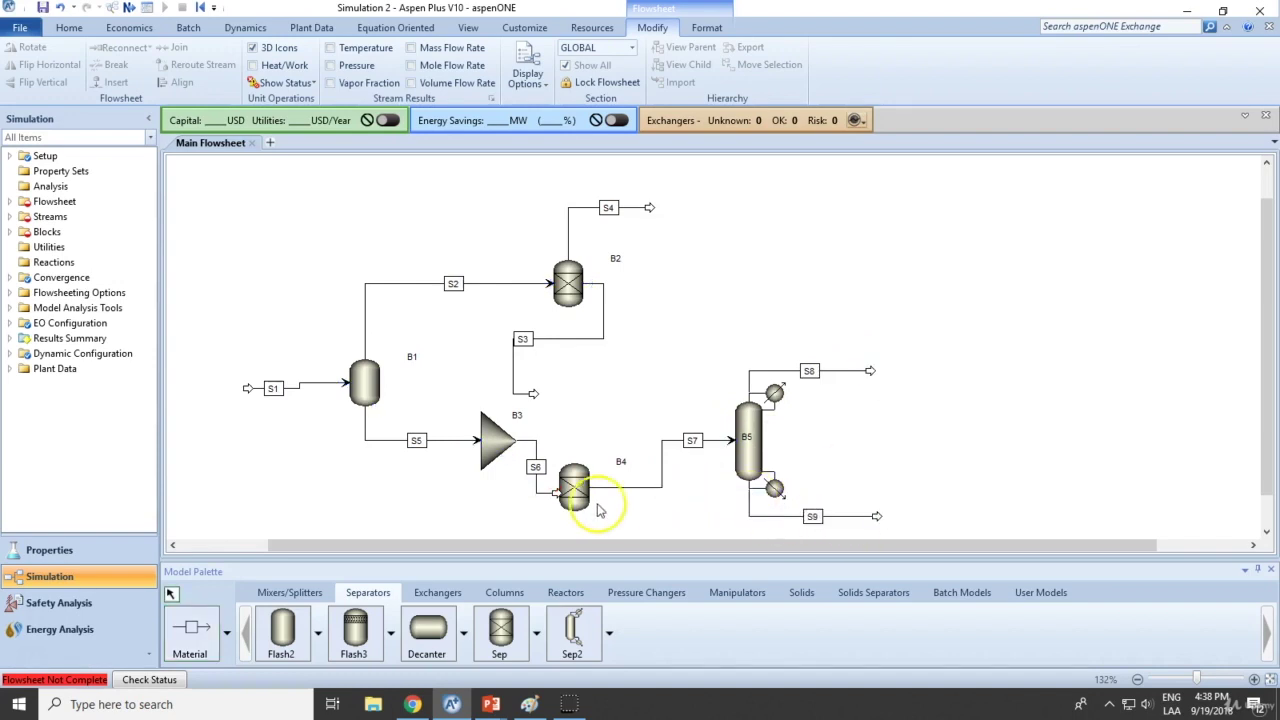
Move B4 right, connect S6 from mixer B3 into B4, and shift B2 left
click(558, 492)
double_click(556, 490)
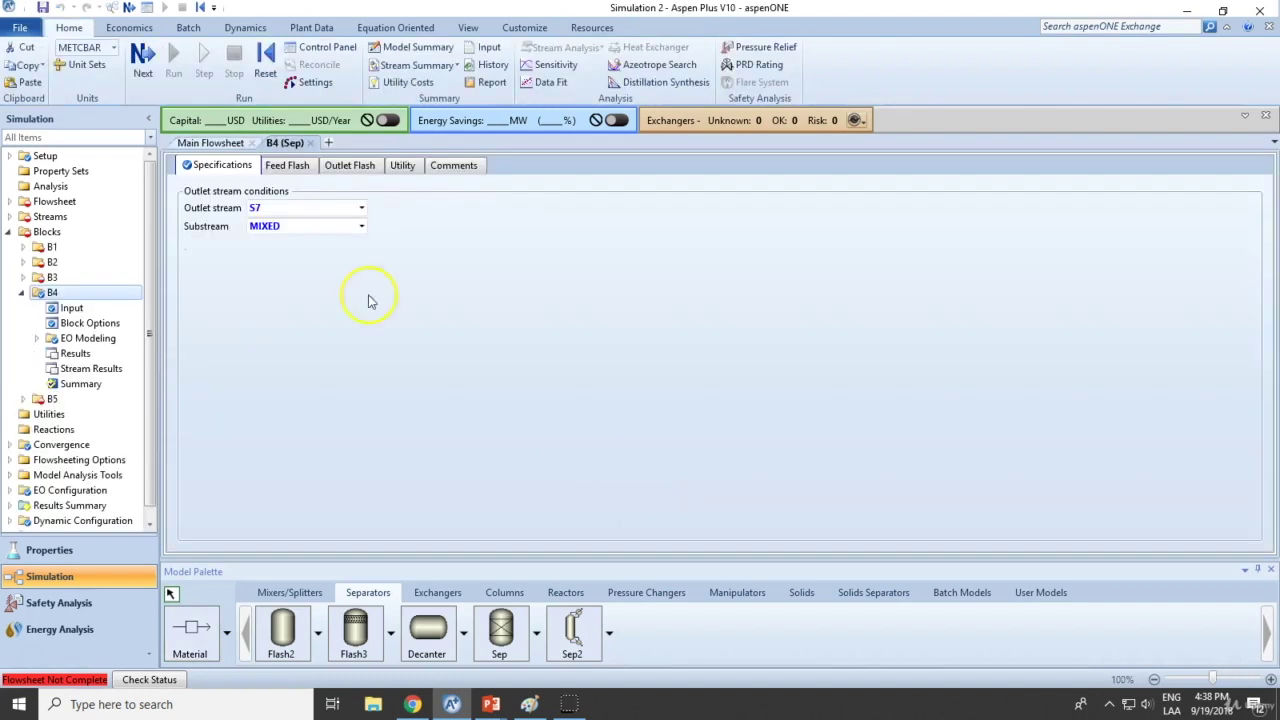
click(210, 142)
mouse_move(575, 483)
mouse_down()
mouse_move(608, 483)
mouse_move(560, 486)
mouse_move(583, 481)
mouse_up()
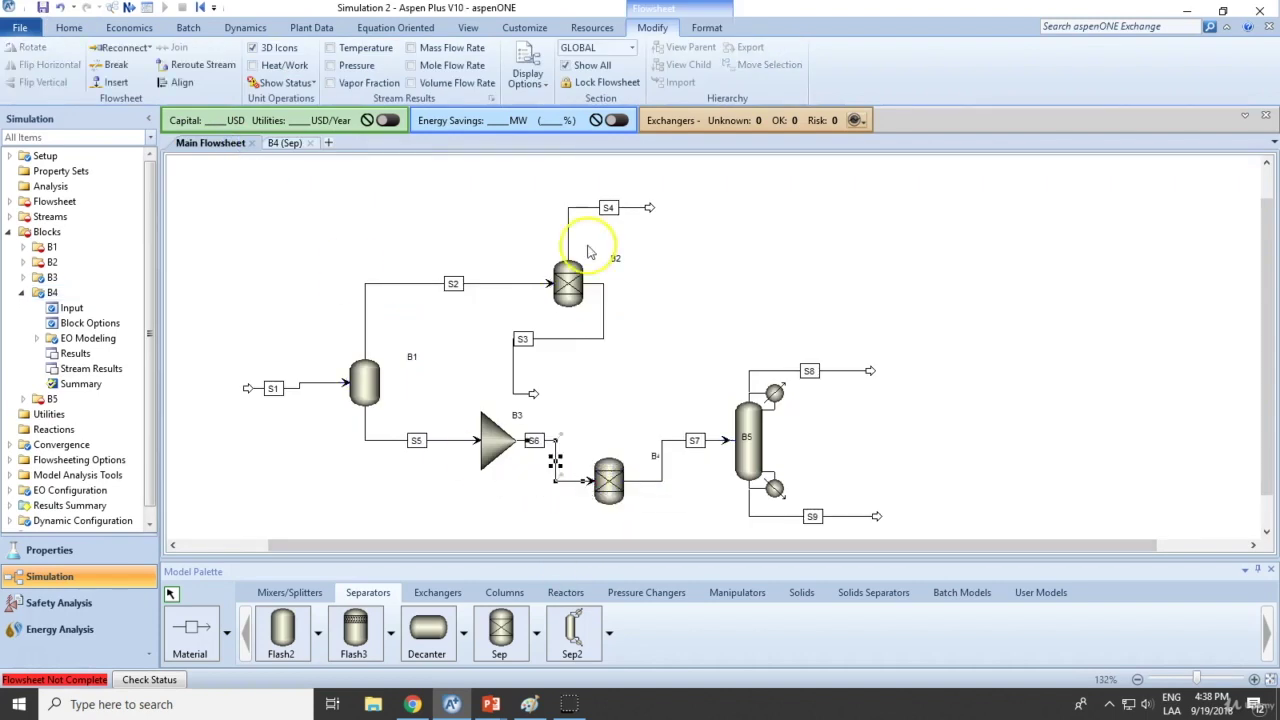
drag(531, 393, 485, 405)
drag(563, 272, 487, 283)
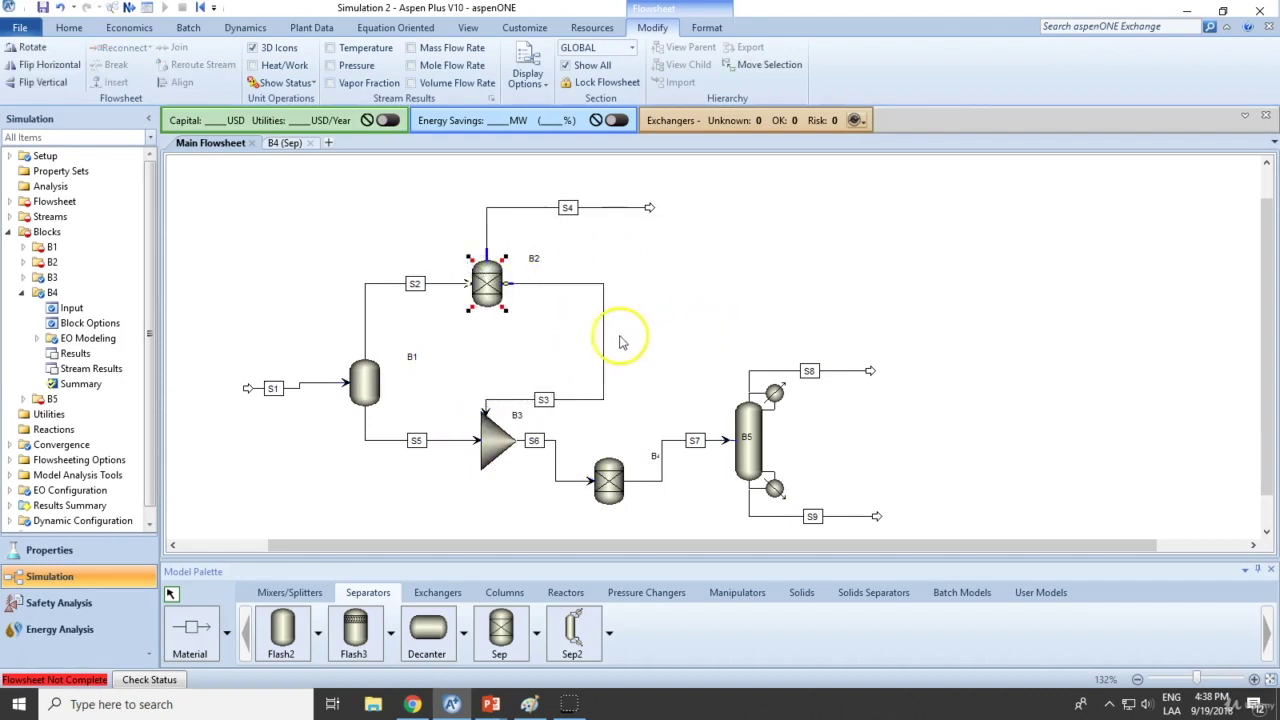
Reconnect S3 to leave B2's bottom port and align mixer B3 and B4
click(522, 284)
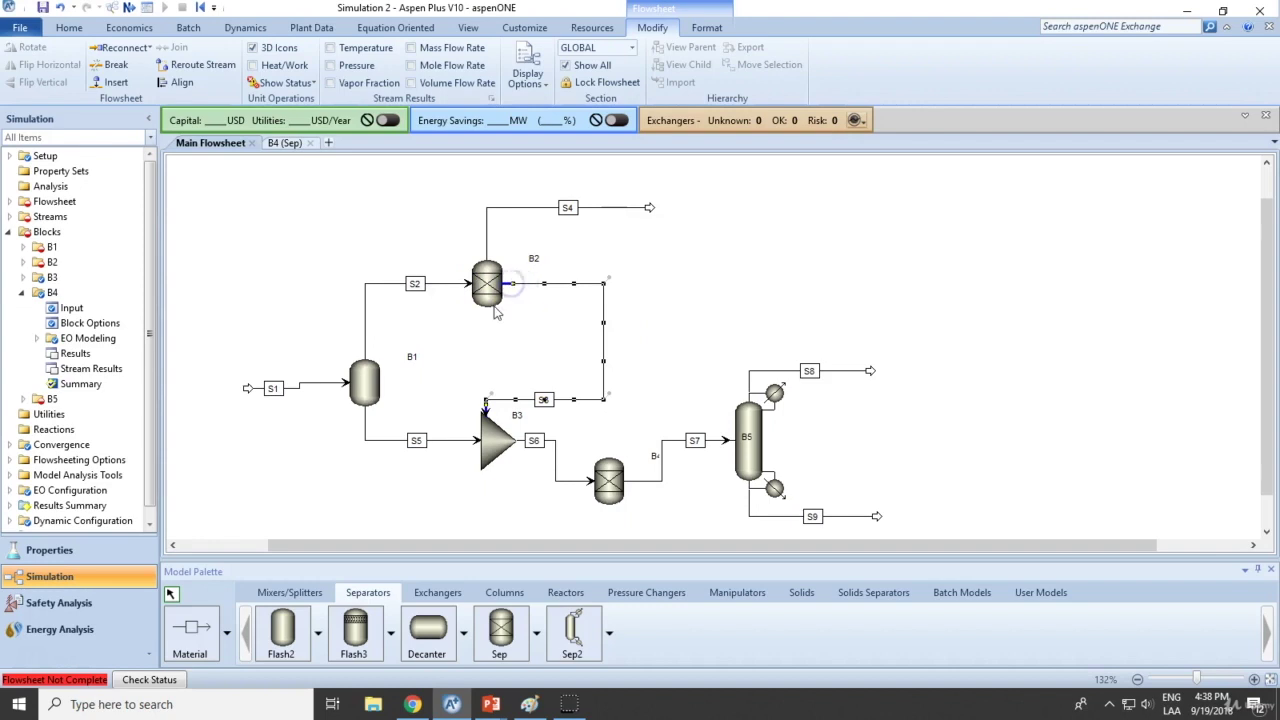
double_click(512, 284)
click(210, 143)
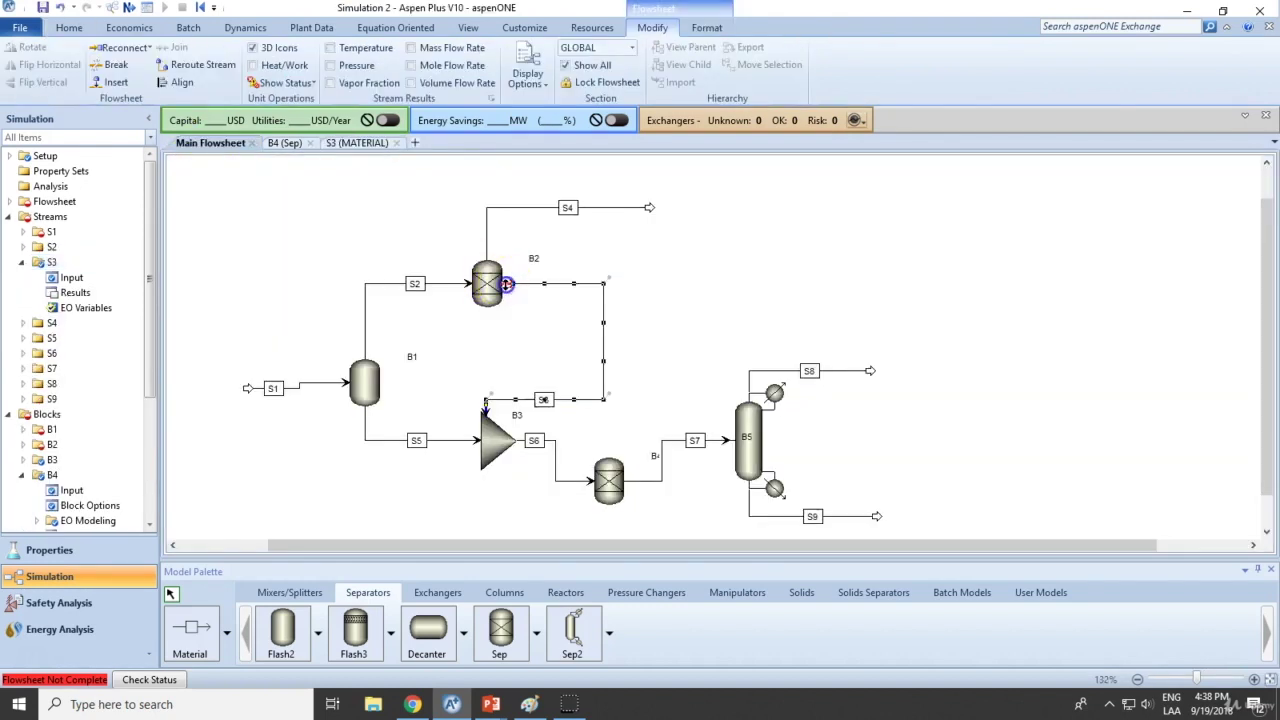
click(486, 317)
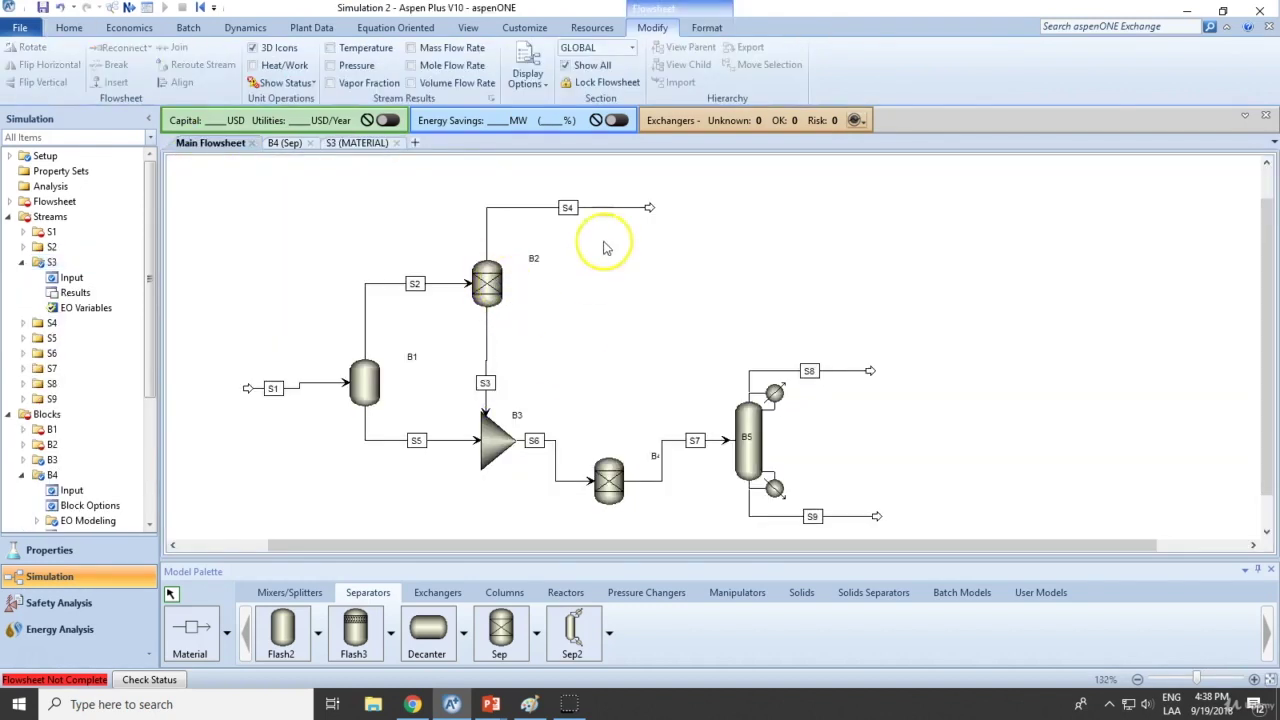
drag(491, 472, 496, 455)
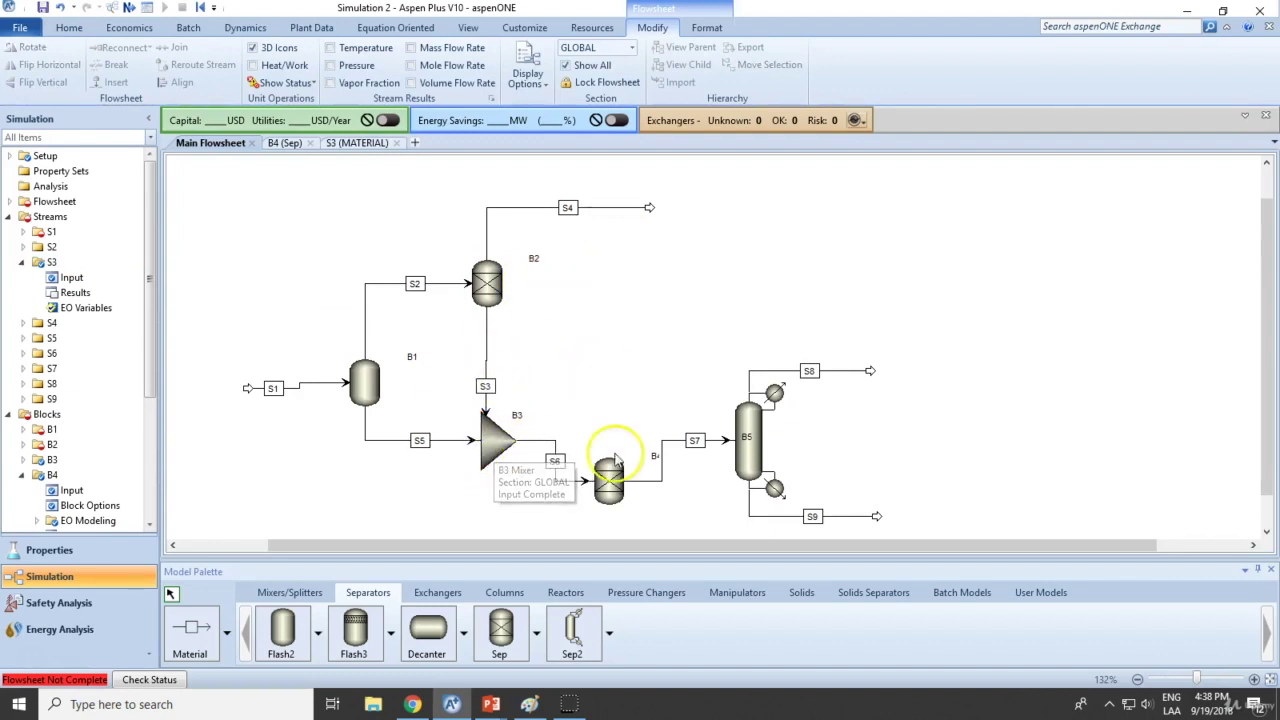
drag(607, 468, 609, 430)
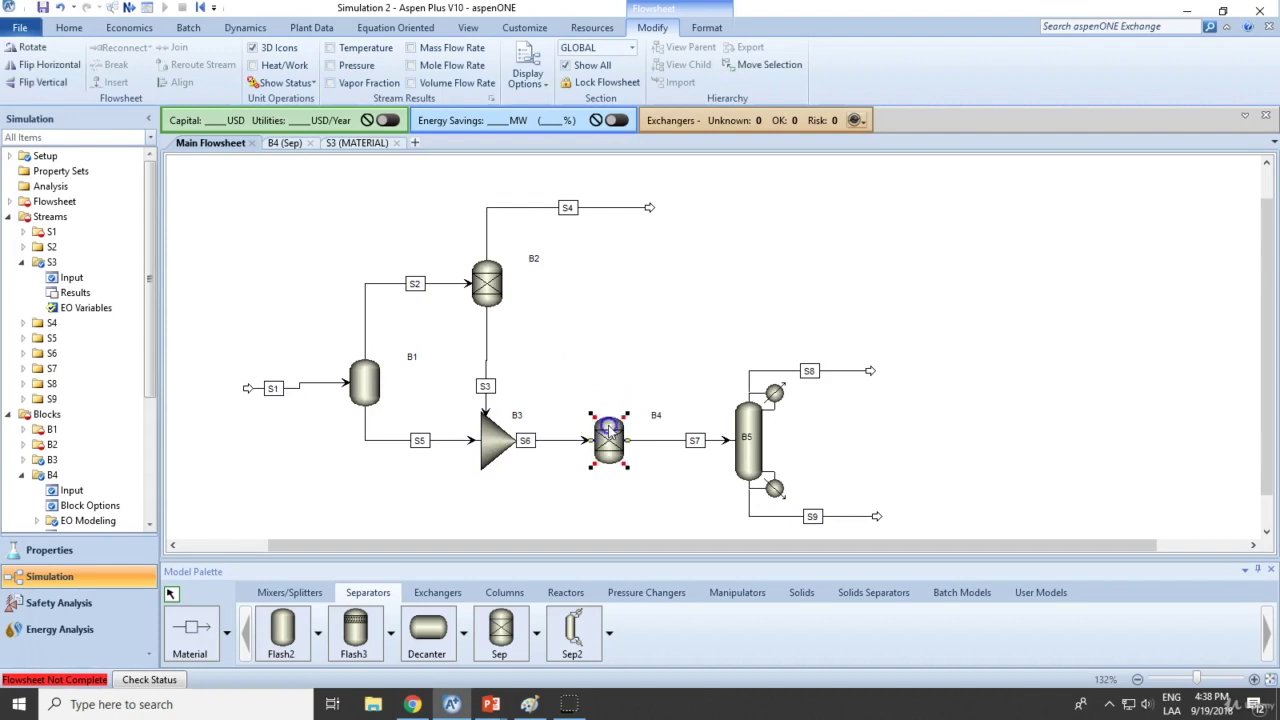
click(716, 498)
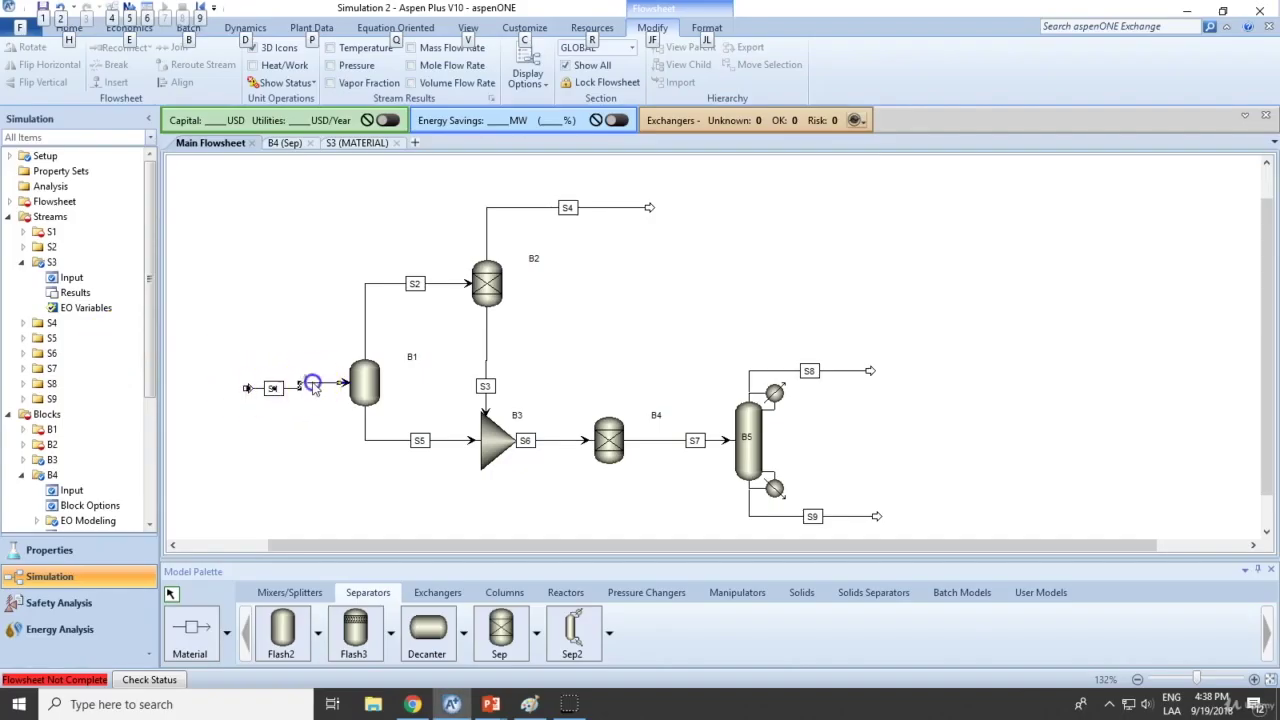
Enter feed S1 mole flows of BENZENE 50, HCL 40 and CHLOR-01 50 lbmol/hr
double_click(313, 388)
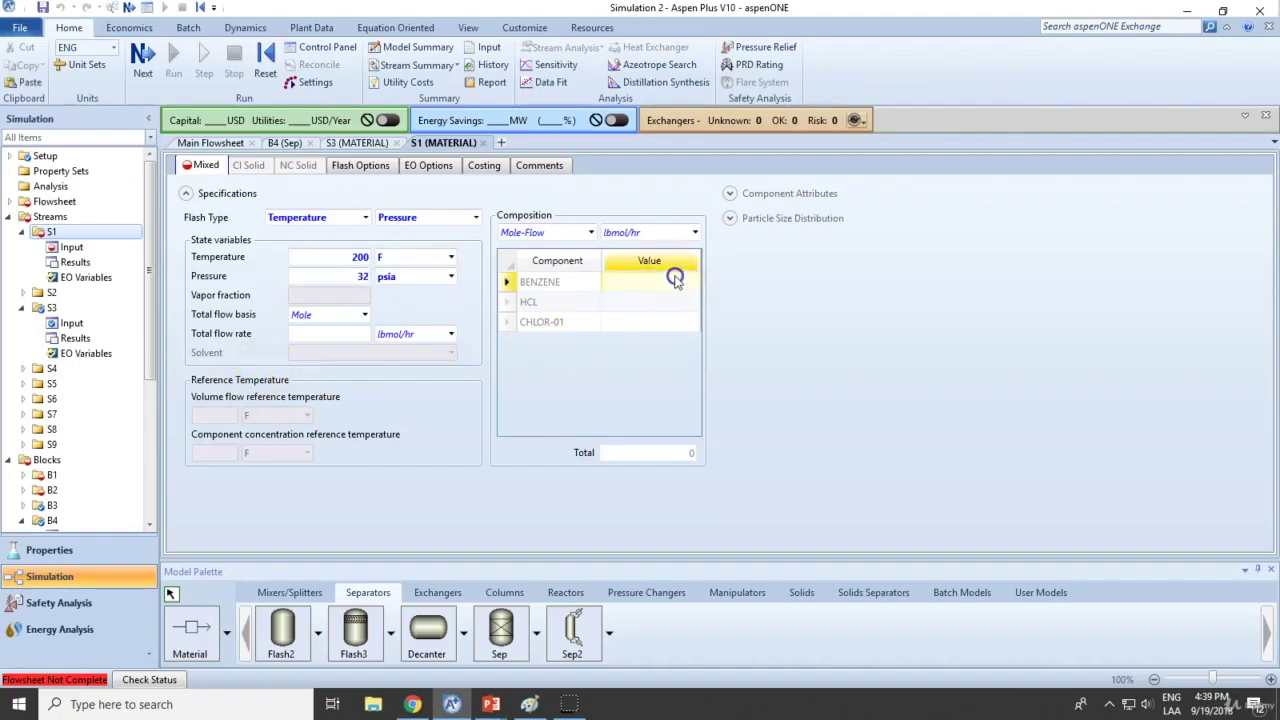
text(50)
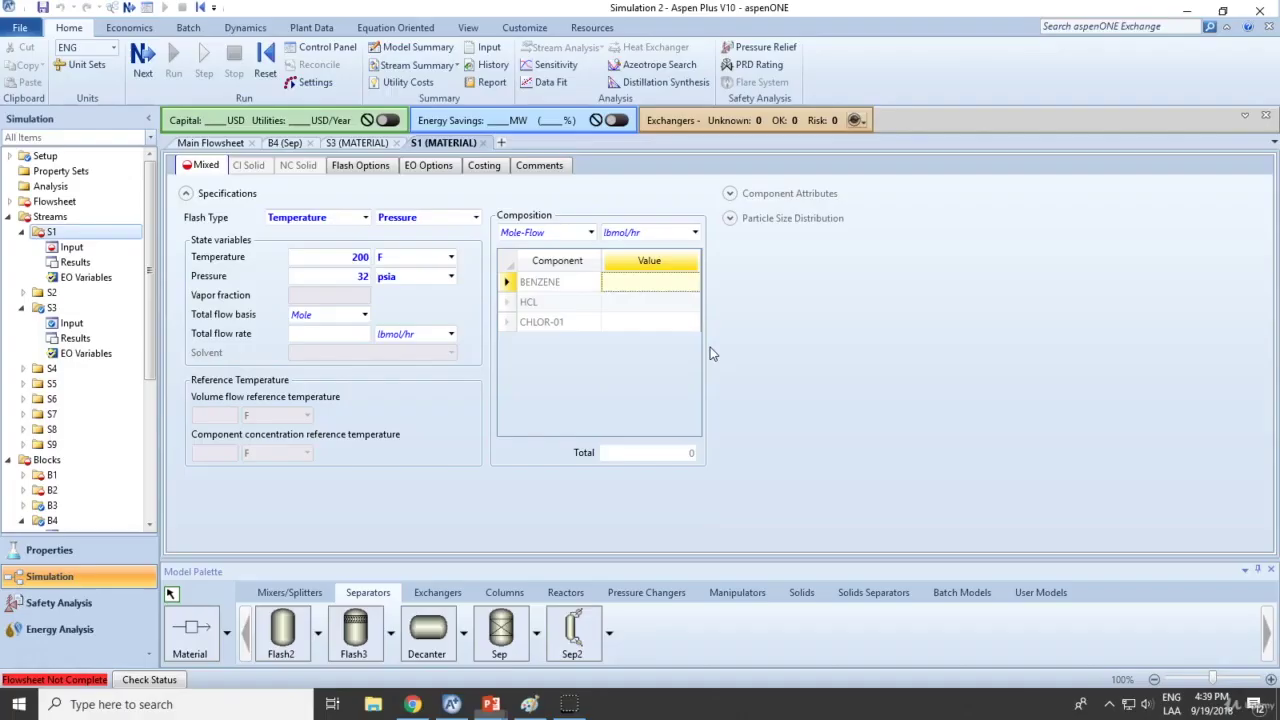
key(Return)
text(40)
key(Return)
text(50)
key(Return)
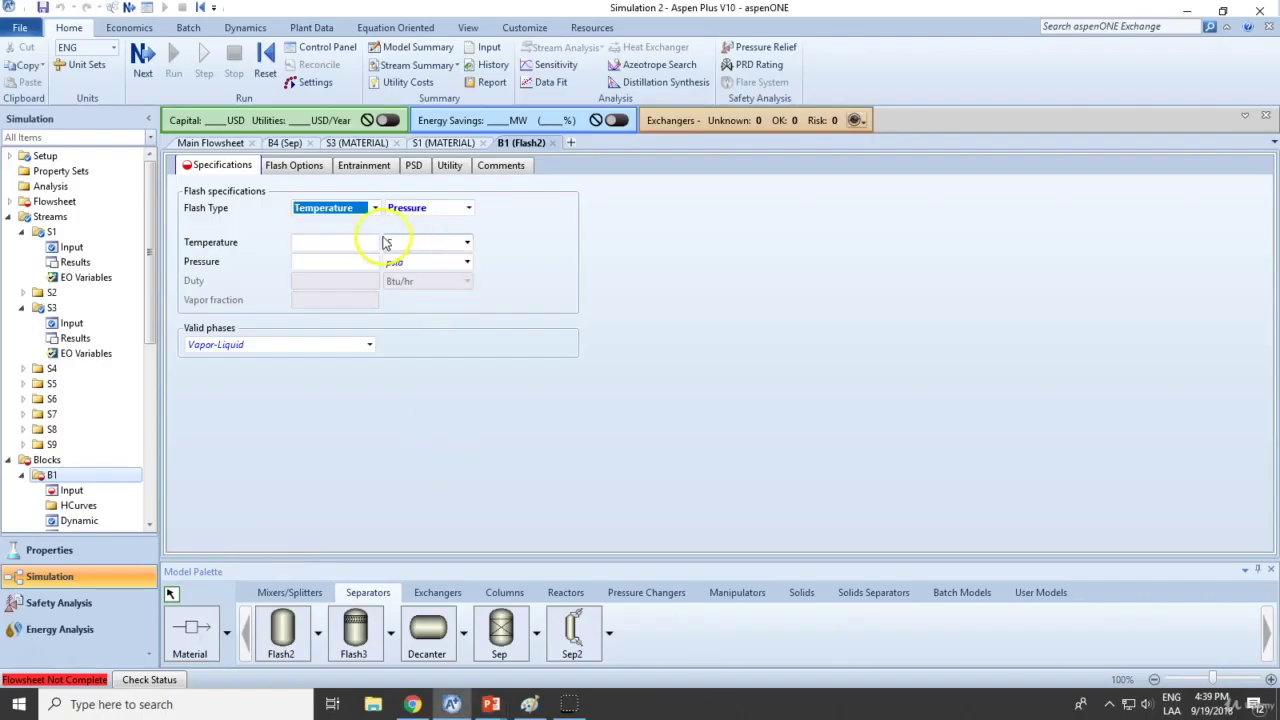
Enter 200 F as flash block B1's temperature specification
click(371, 242)
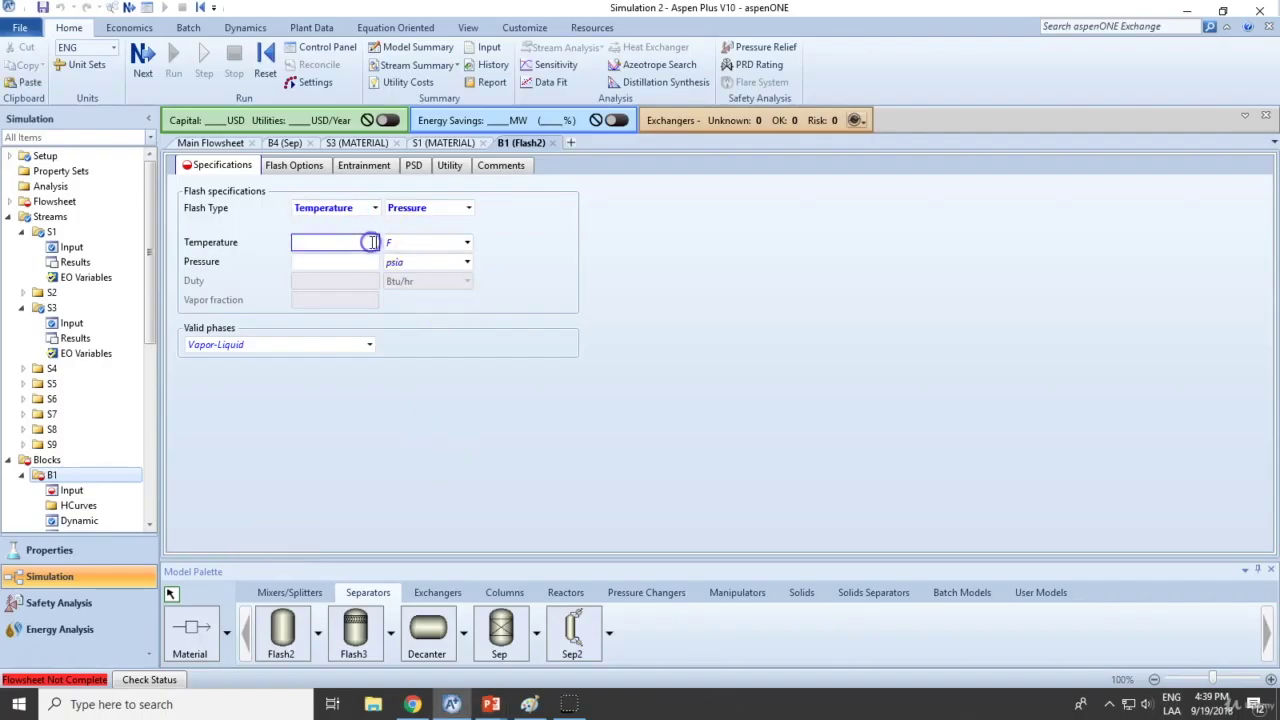
text(20)
text(0)
click(360, 262)
click(210, 143)
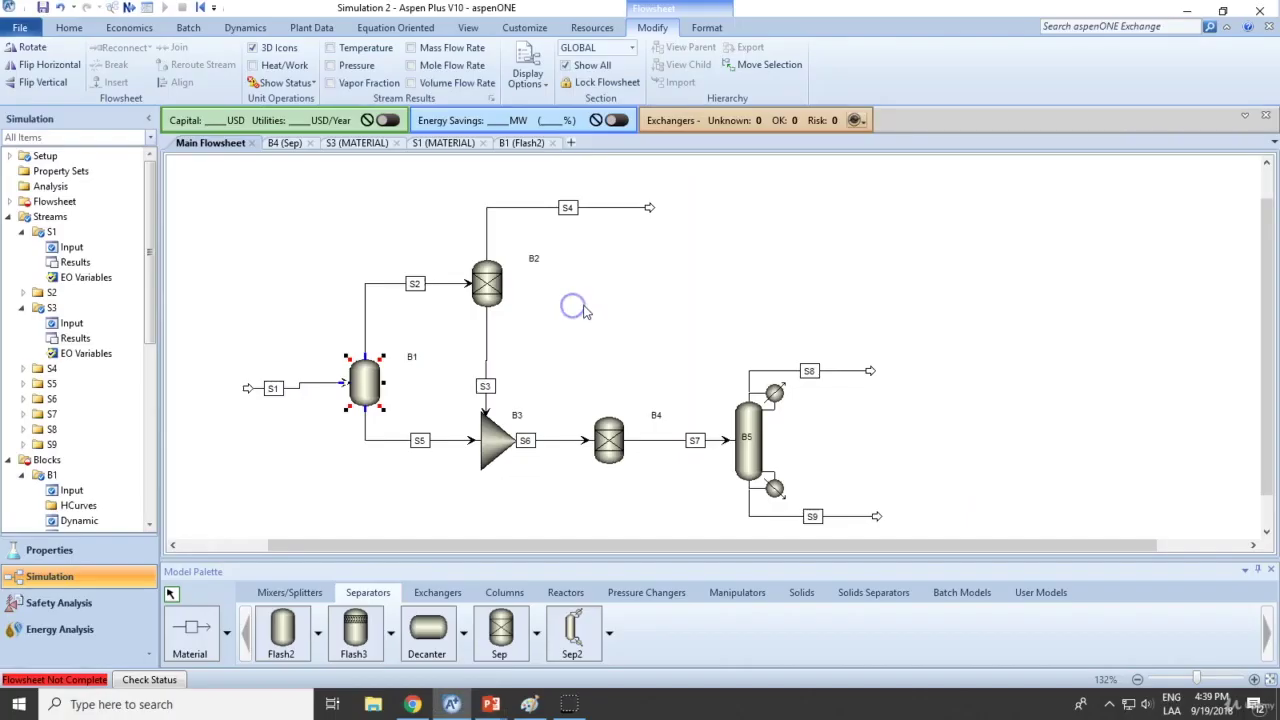
In the ABS separator form, keep S4 as the specified outlet stream
double_click(491, 277)
click(360, 208)
click(360, 212)
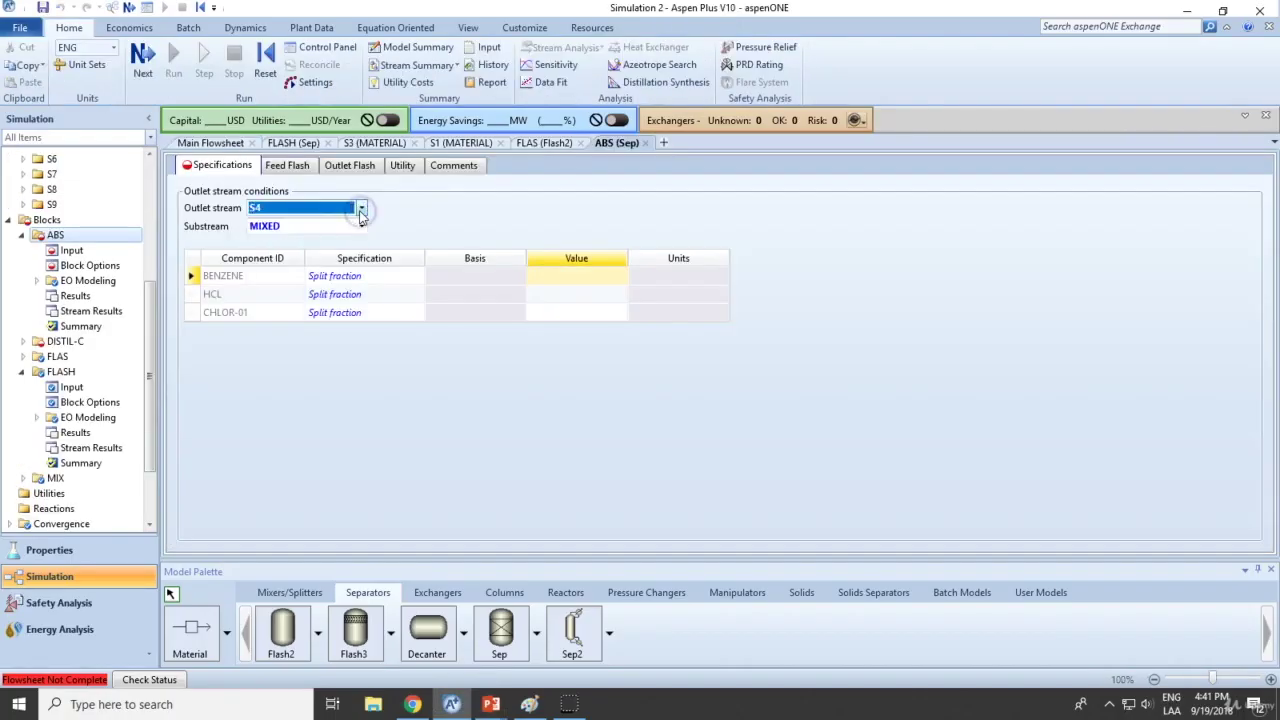
click(361, 209)
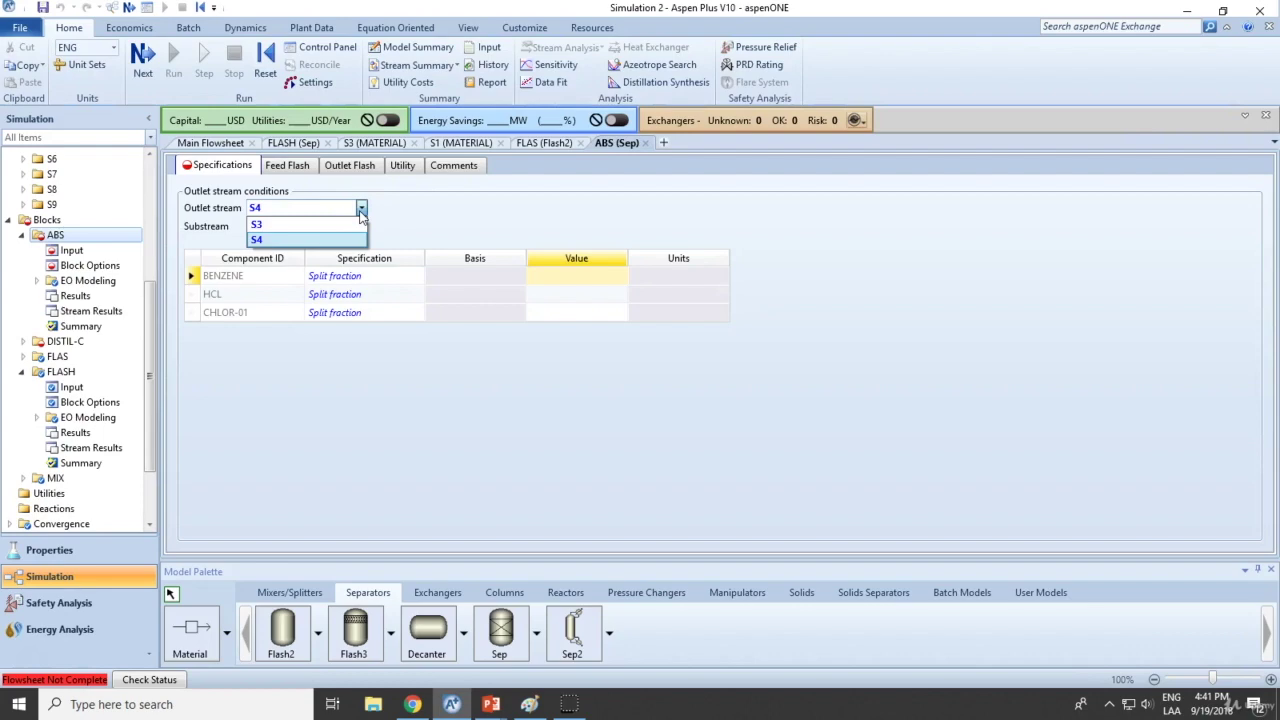
click(361, 213)
key(alt+Tab)
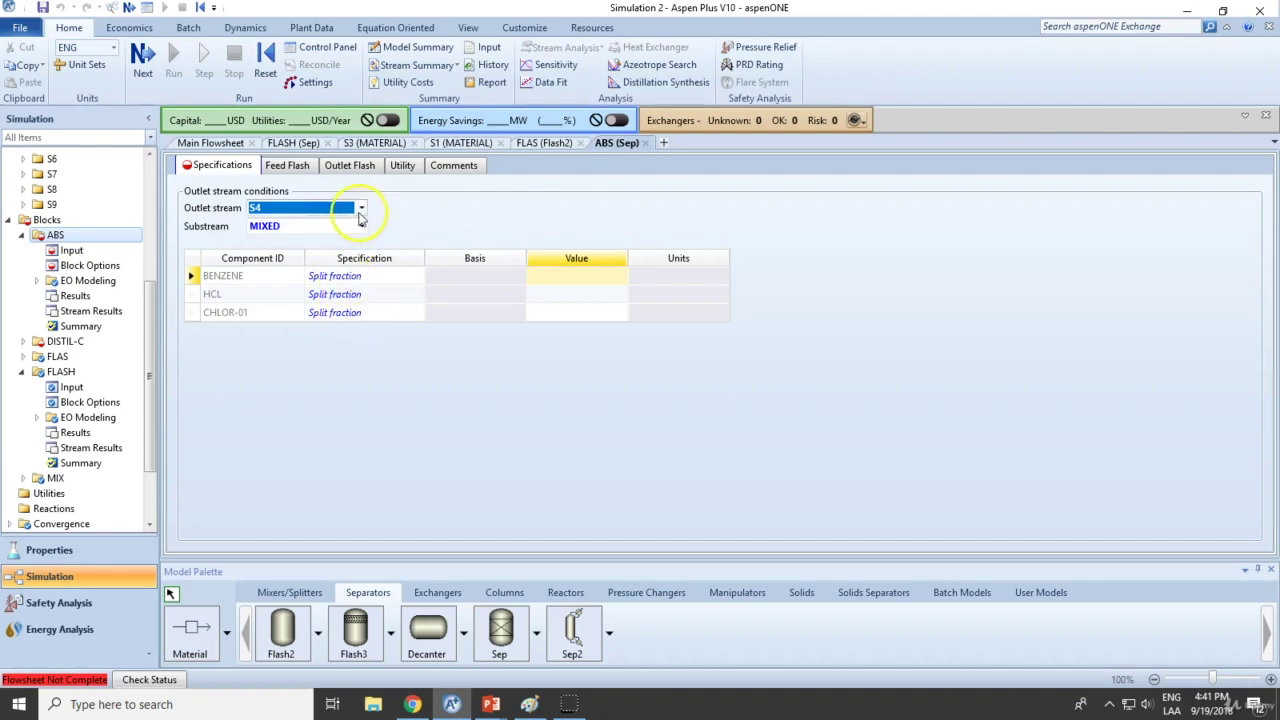
click(361, 208)
click(271, 225)
click(212, 143)
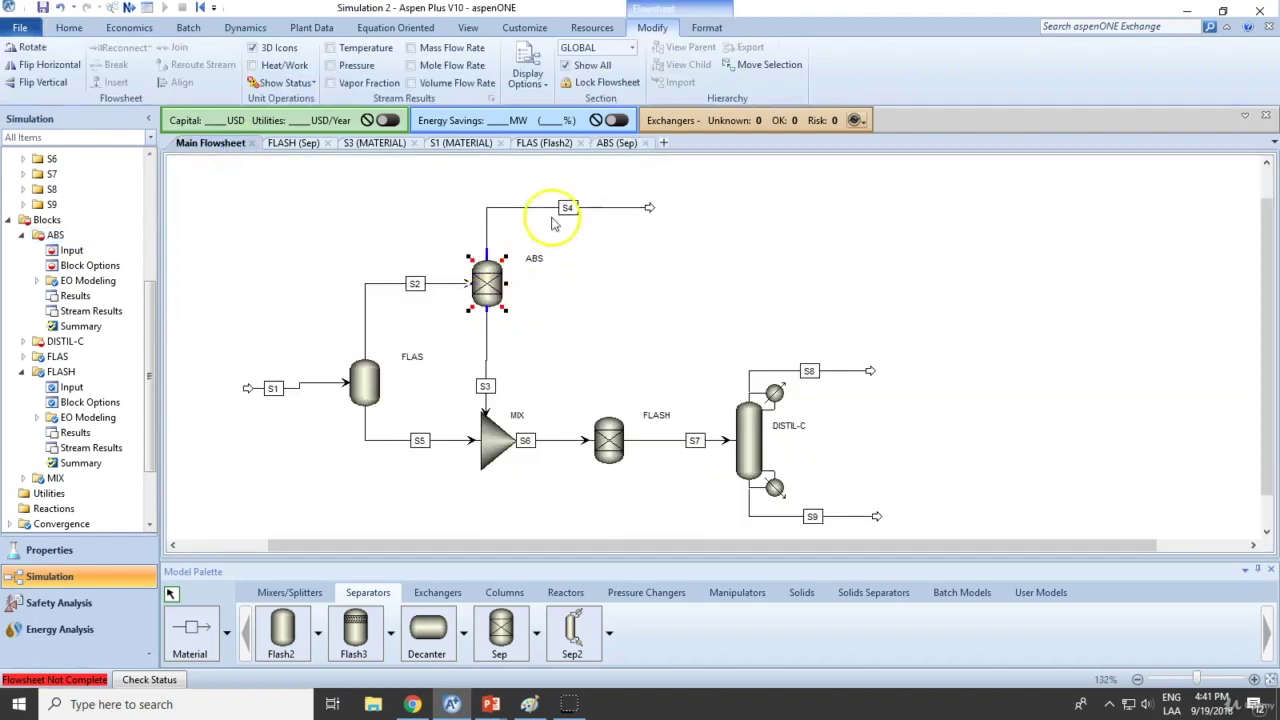
Close the FLASH form, reopen ABS and set CHLOR-01's split fraction to 0.0057
click(288, 145)
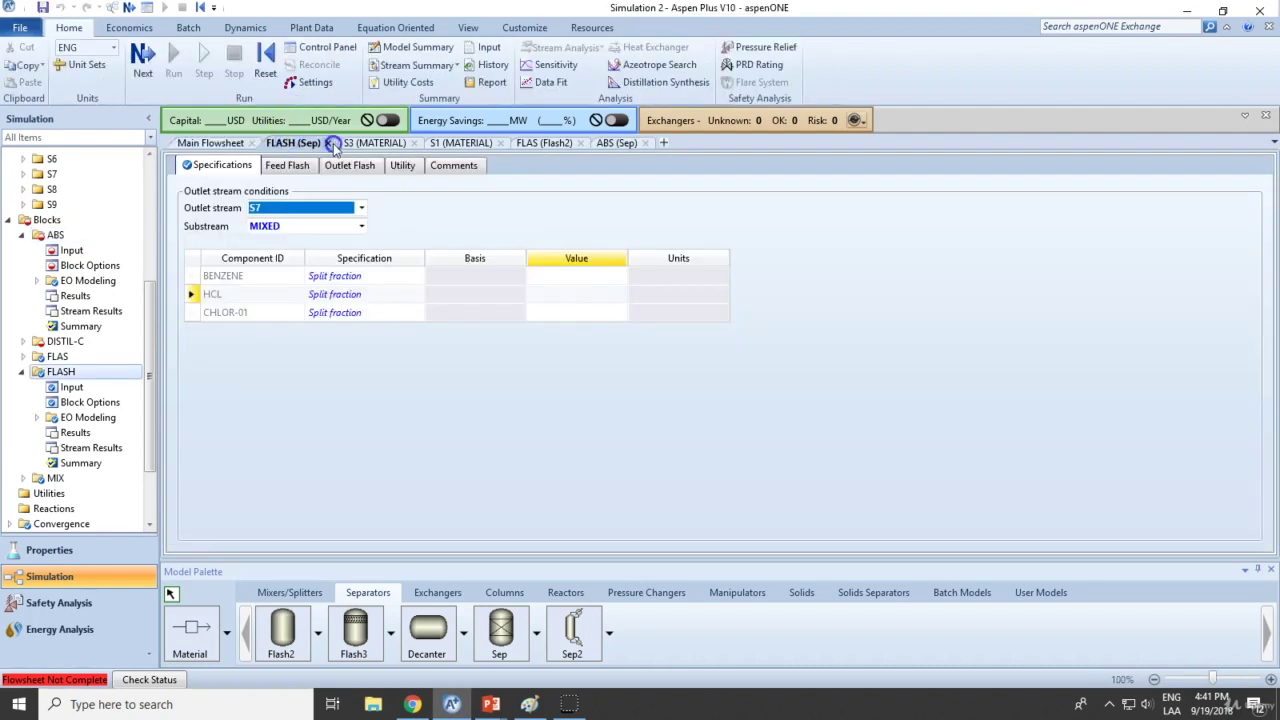
click(331, 143)
click(232, 143)
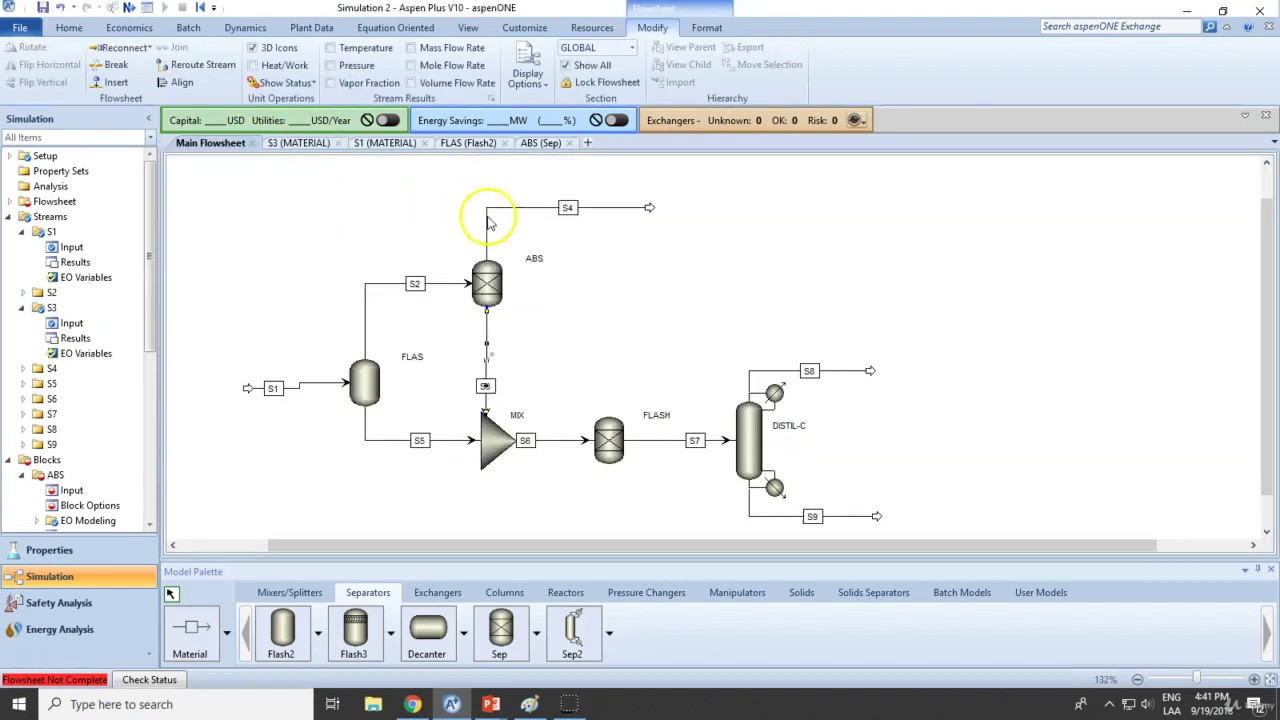
double_click(477, 284)
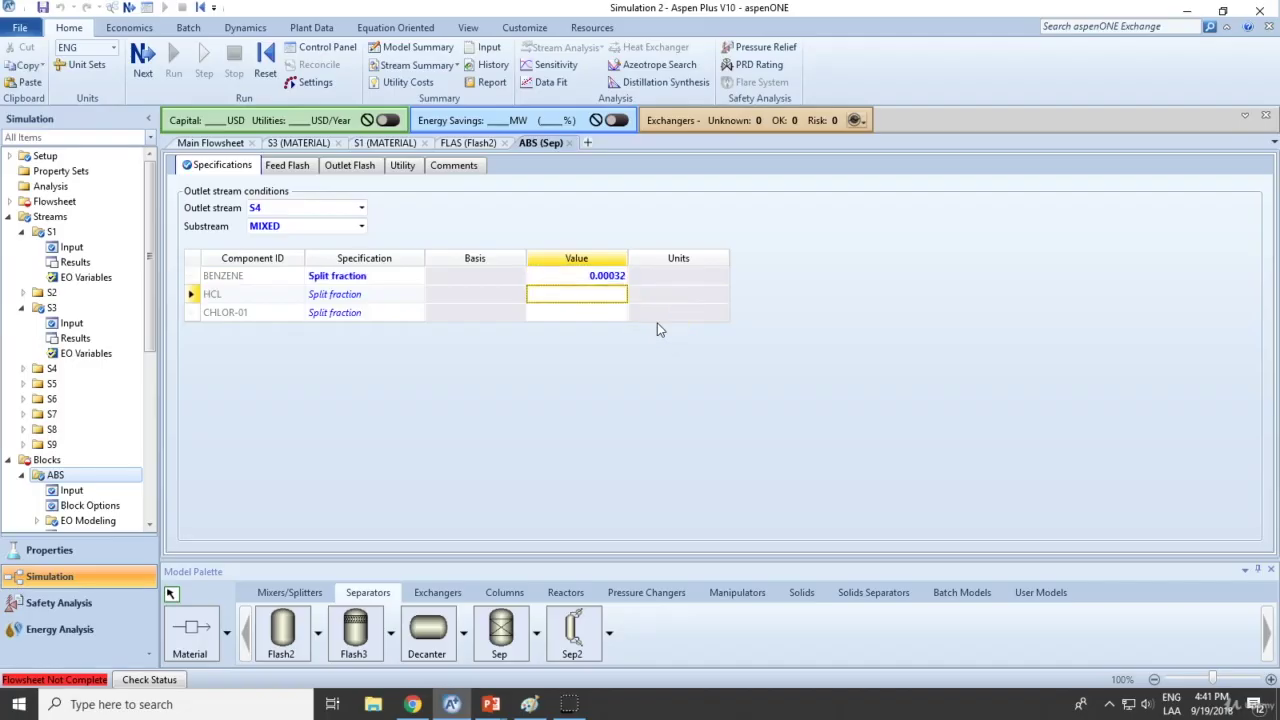
key(alt+Tab)
key(alt+Tab)
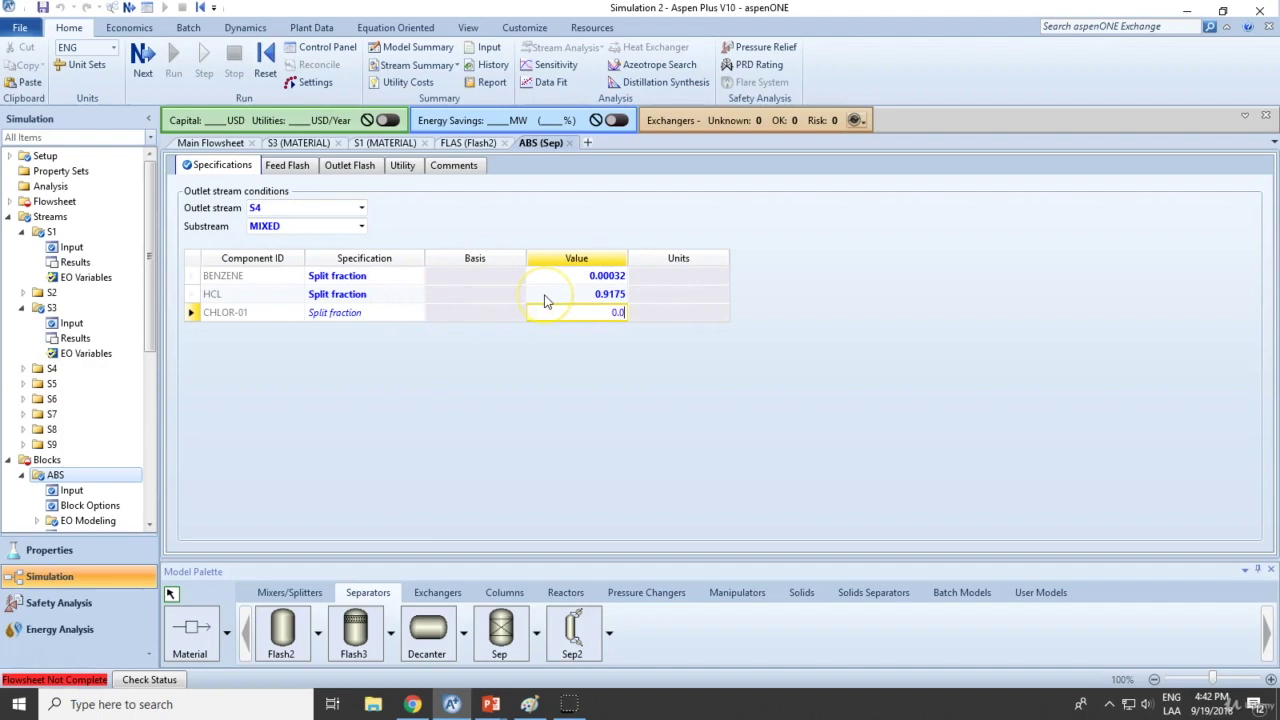
text(057)
key(Return)
Draw material stream S10 upward from the FLASH block's top outlet port
click(212, 142)
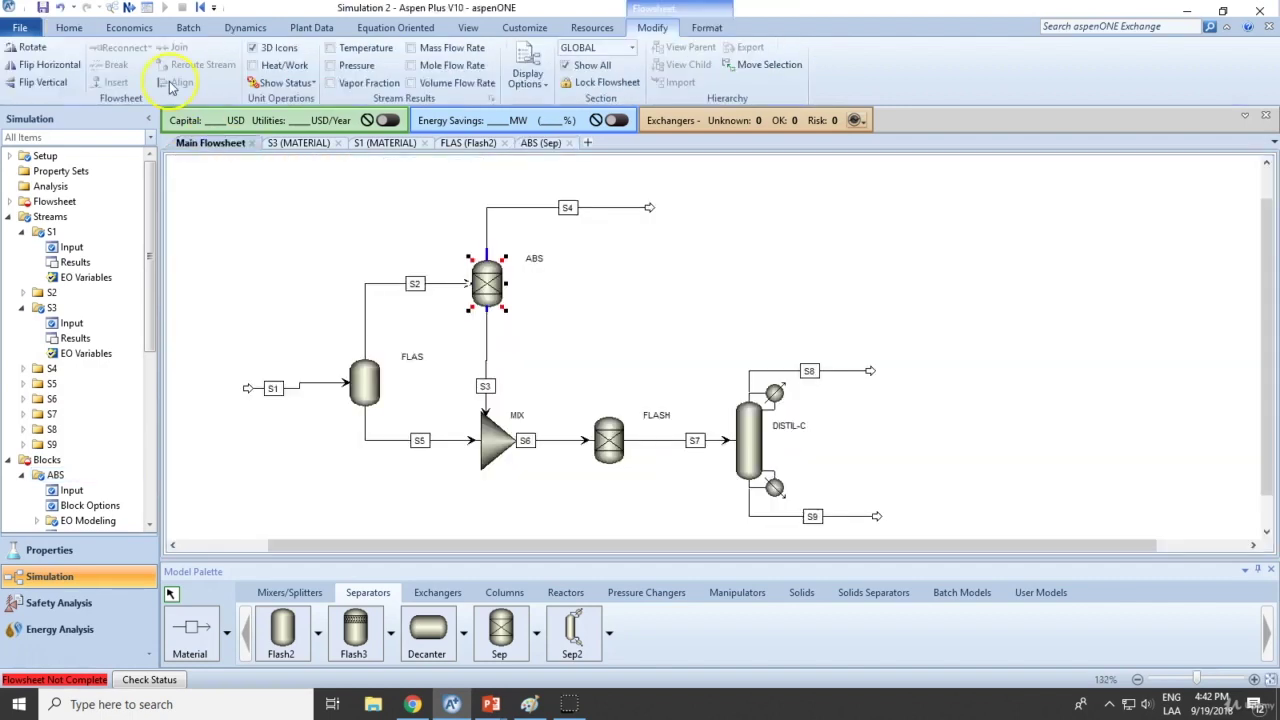
click(488, 436)
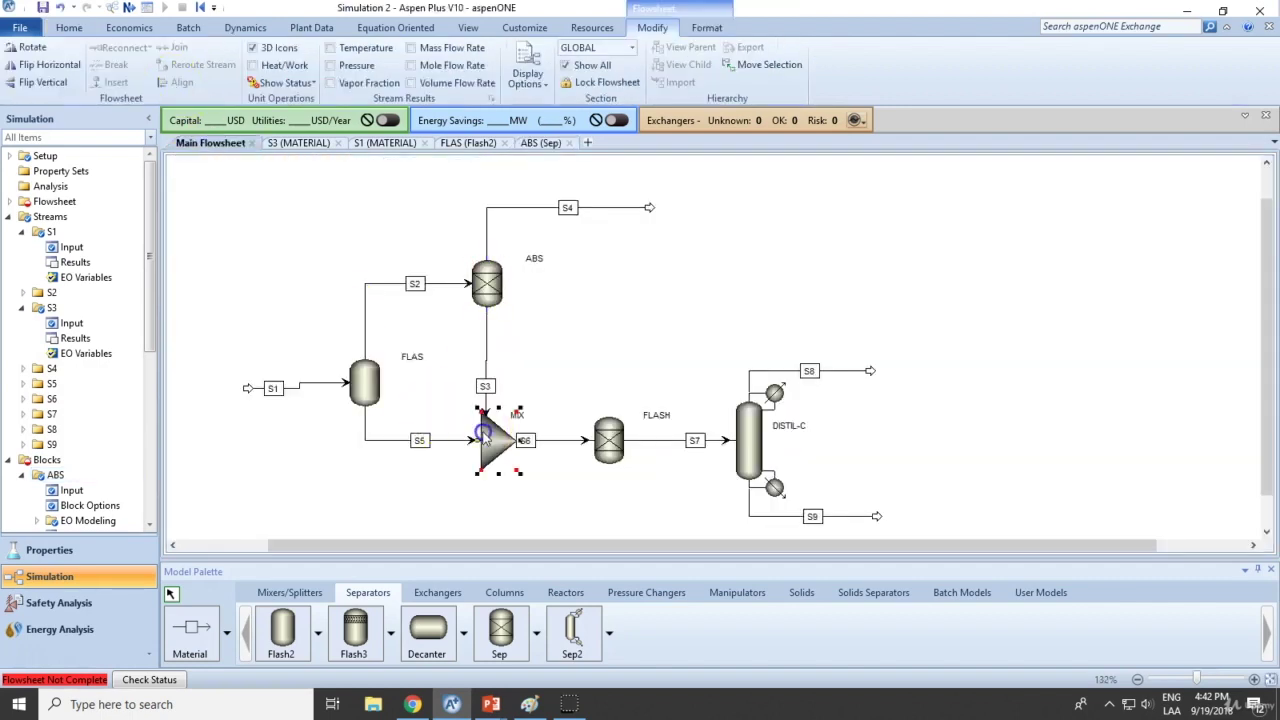
double_click(608, 438)
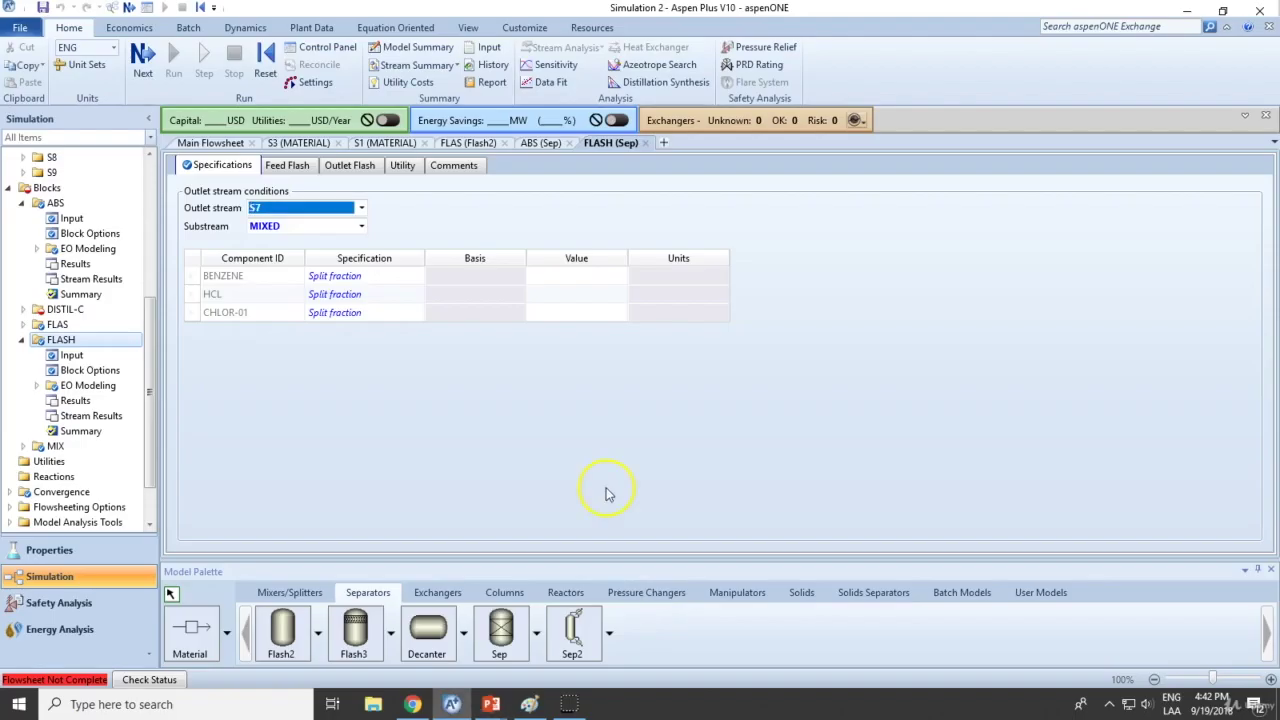
click(211, 143)
click(608, 437)
click(210, 630)
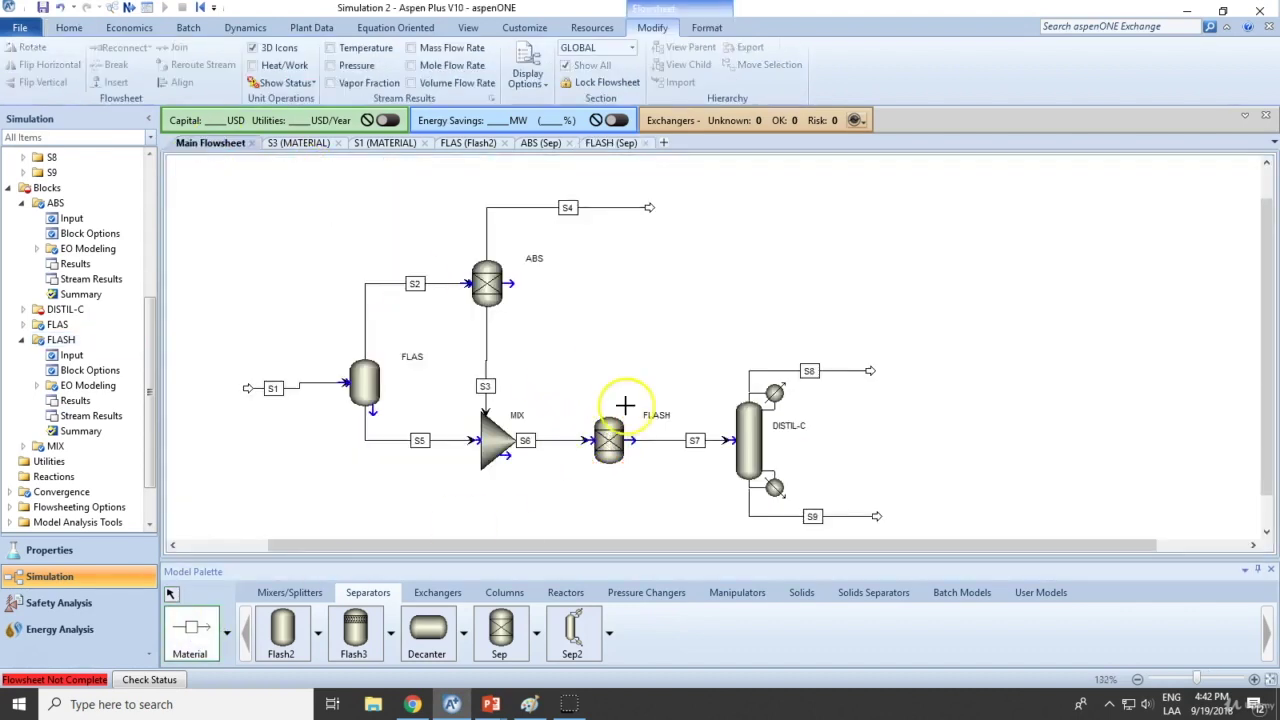
click(617, 404)
click(608, 343)
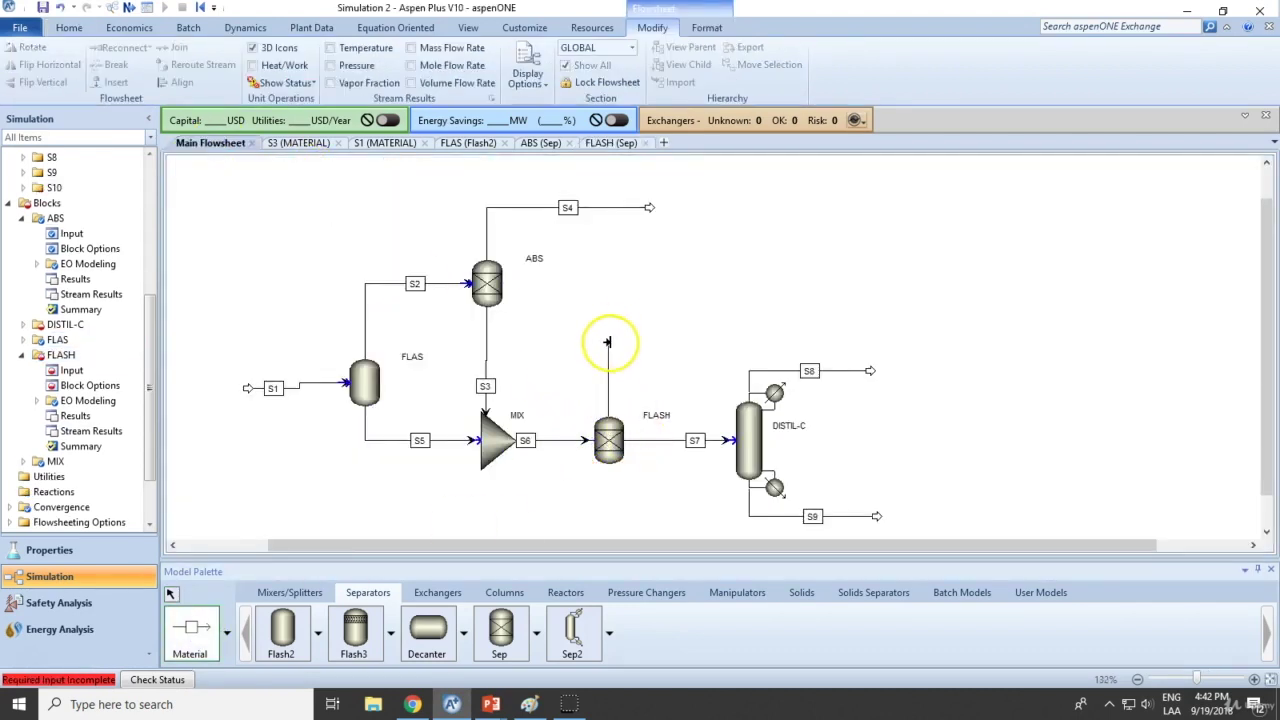
Open the FLASH block's form and choose S10 as the outlet stream
right_click(614, 415)
double_click(614, 415)
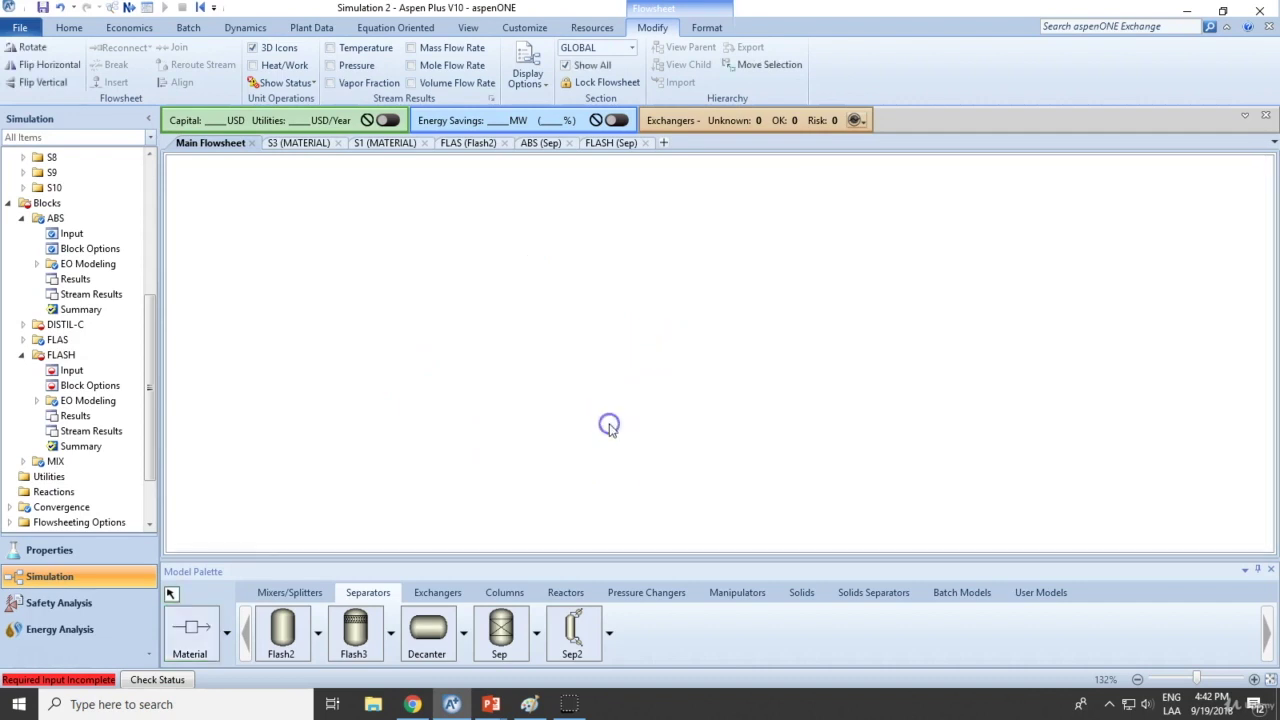
click(361, 208)
click(336, 241)
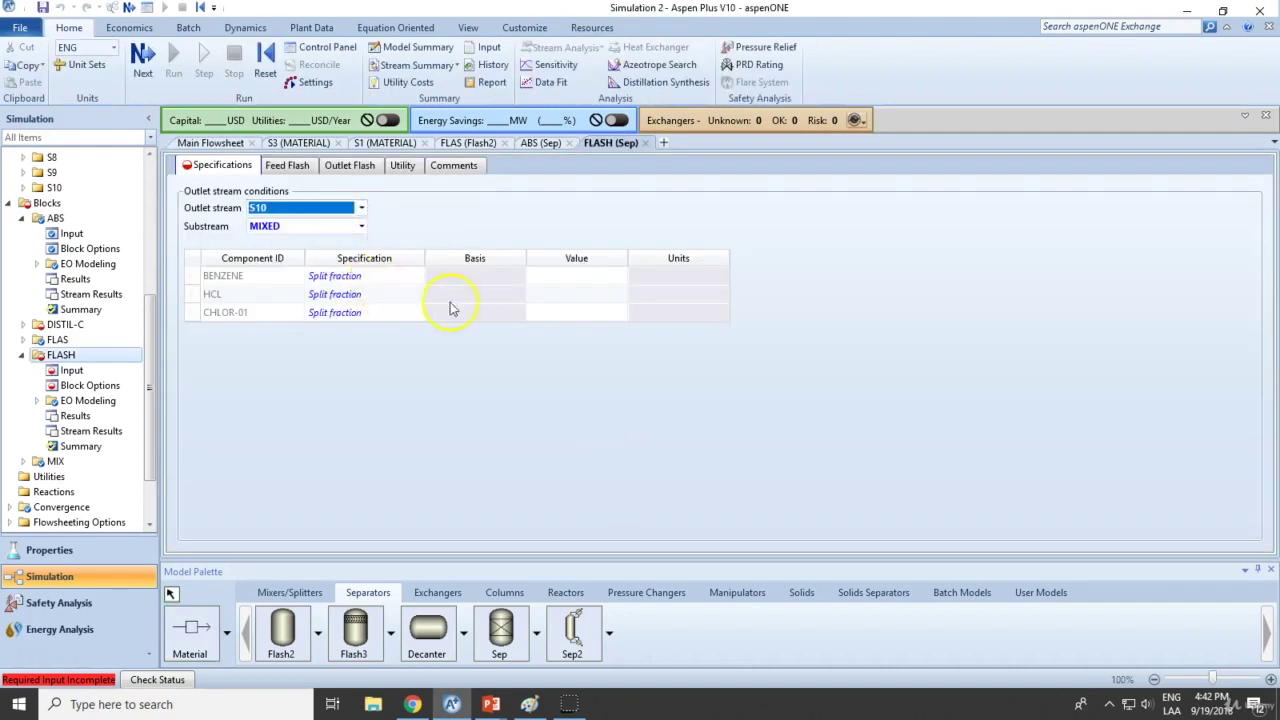
Set FLASH split fractions to S10: HCL 1, BENZENE 0, CHLOR-01 0
click(576, 294)
text(1)
key(Return)
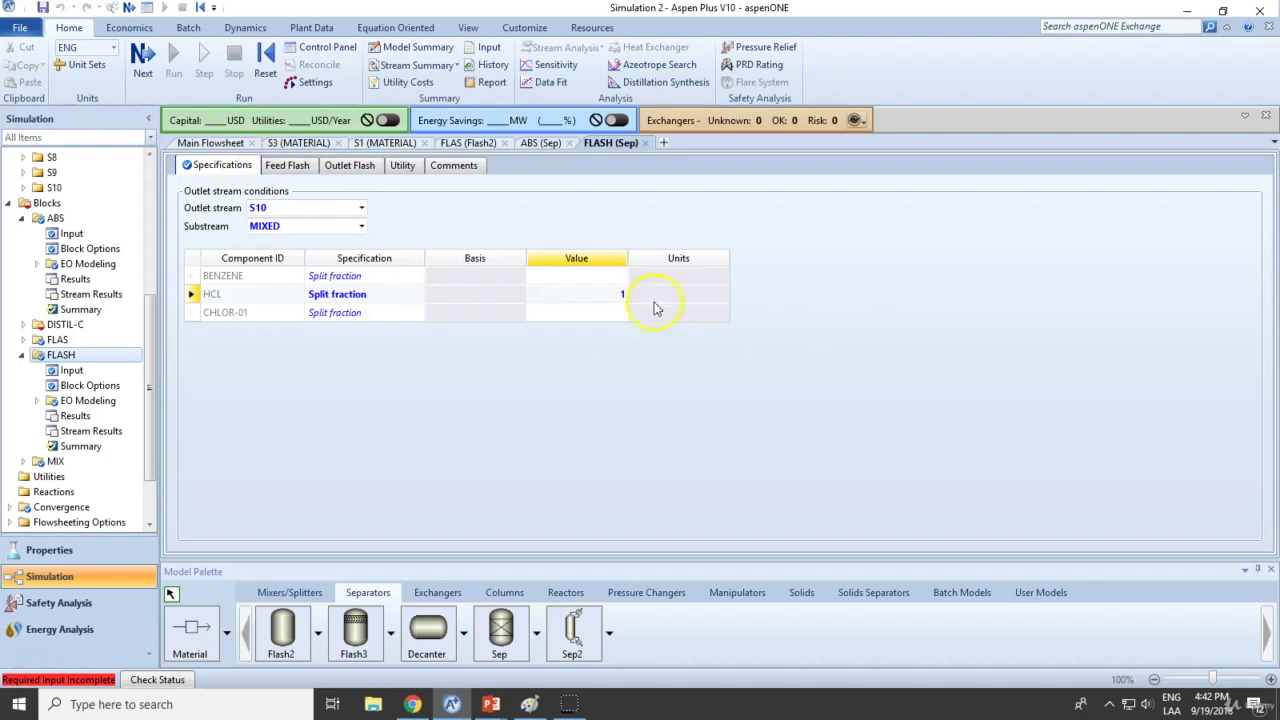
click(601, 274)
text(0)
key(Return)
click(610, 312)
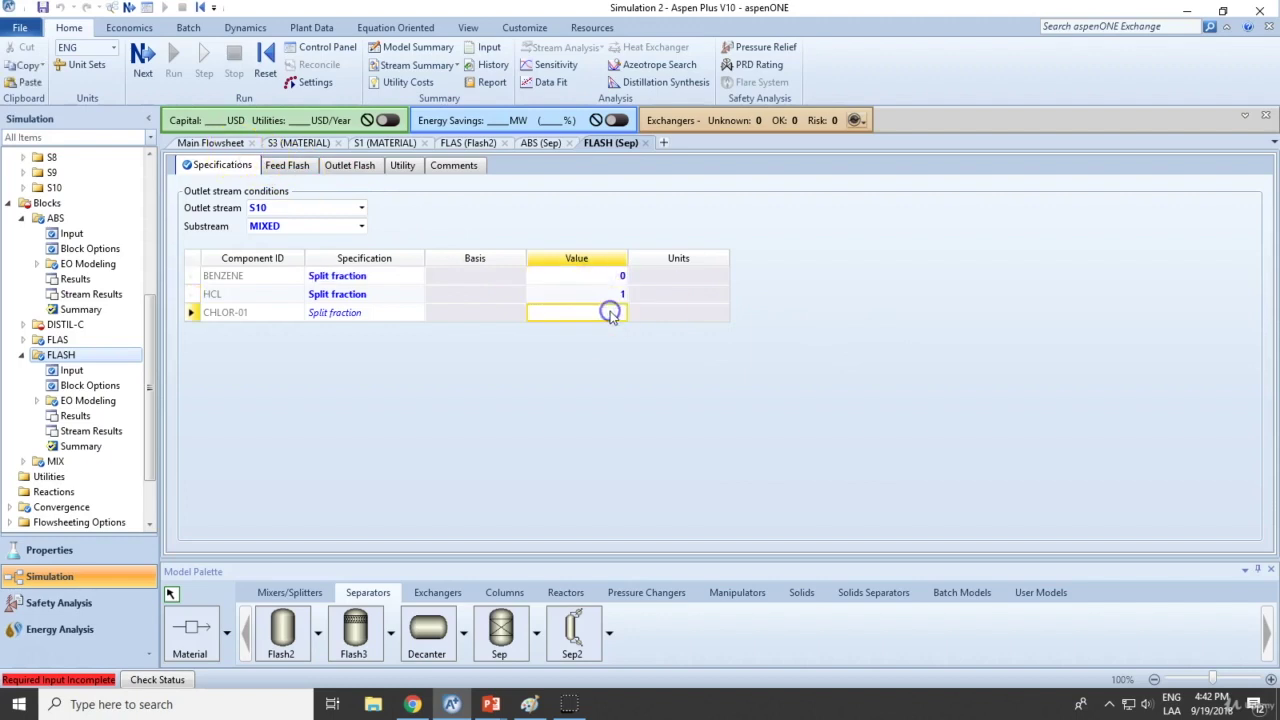
text(0)
key(Return)
click(212, 143)
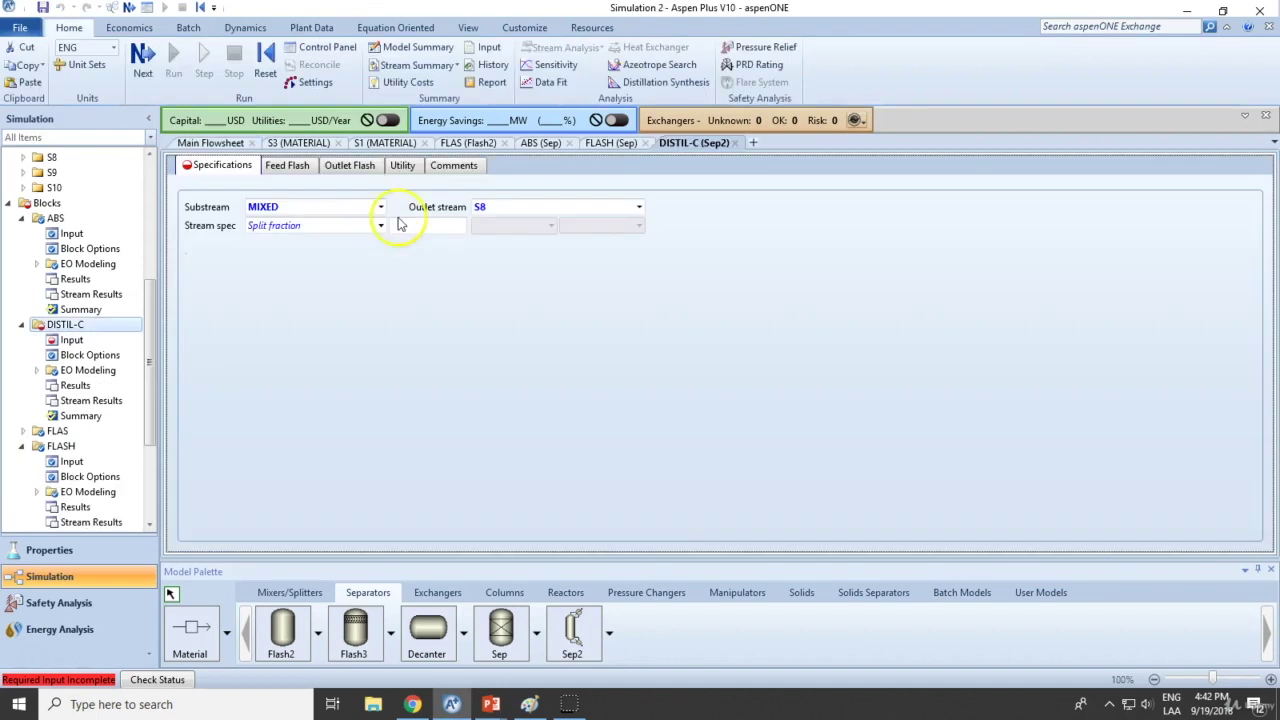
Enter DISTIL-C split fractions to S9 of 0.025 for benzene and 0 for HCL
click(216, 143)
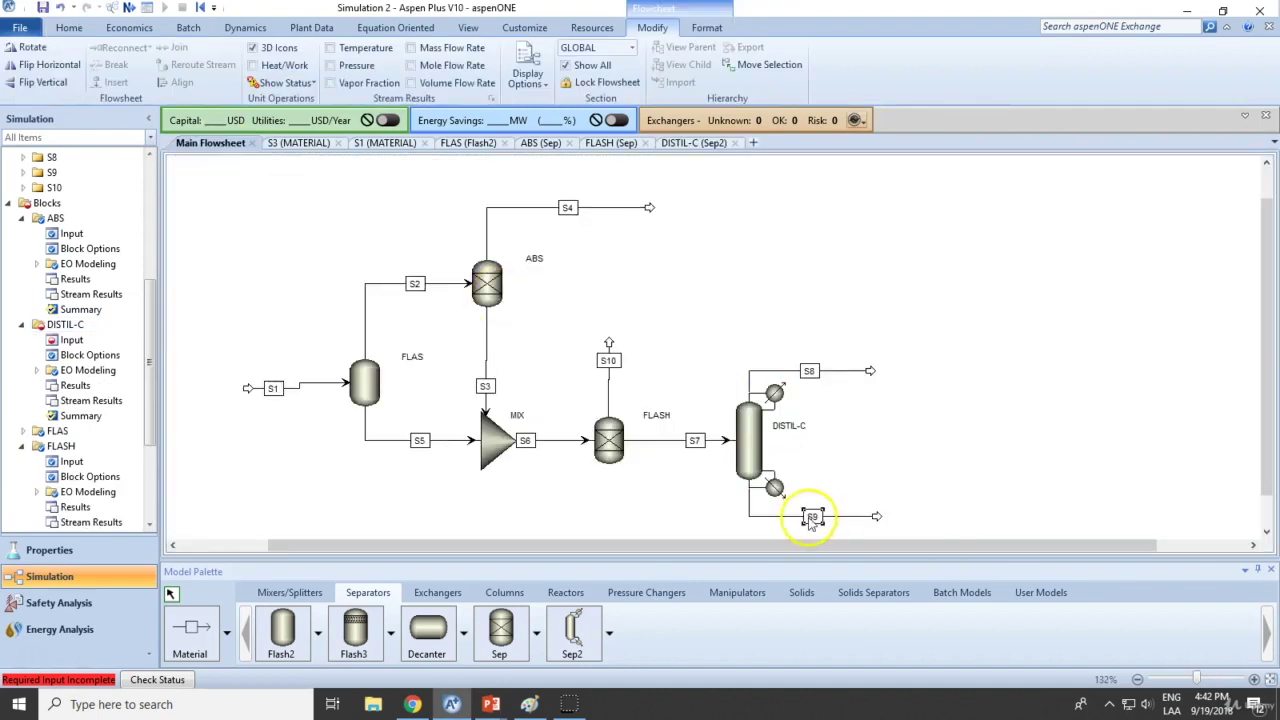
click(692, 143)
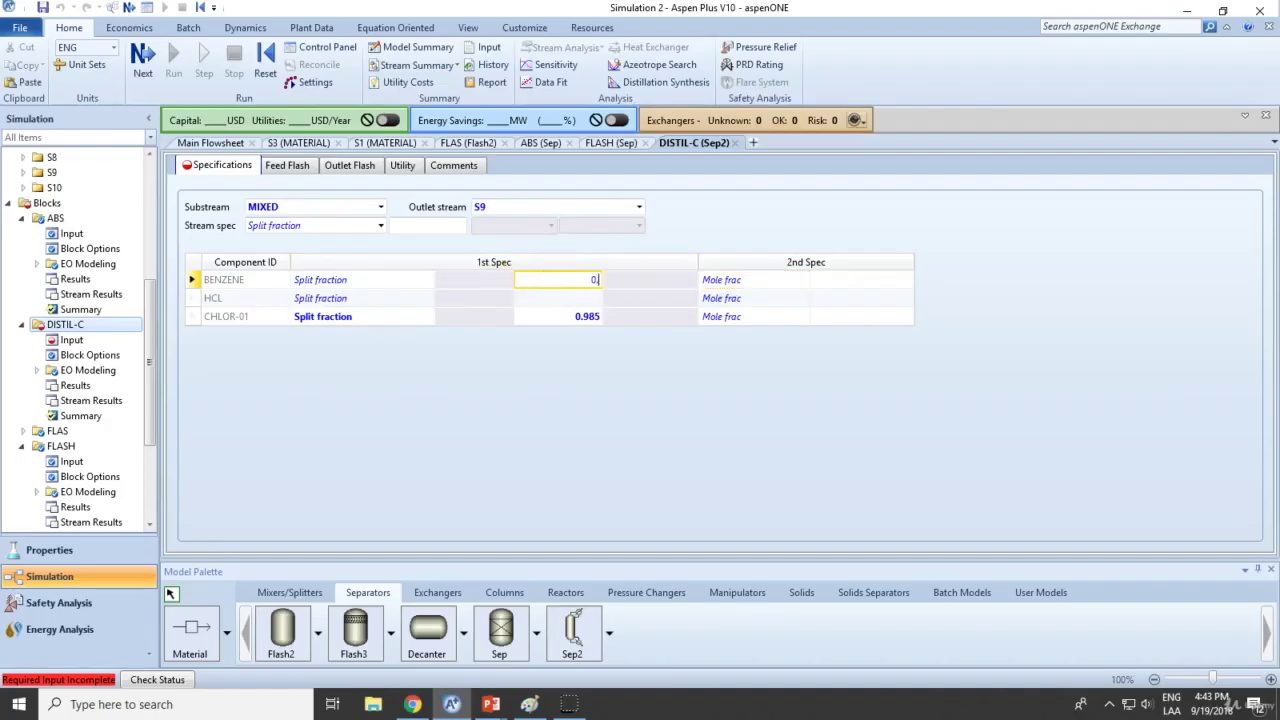
text(0.025)
key(Return)
text(0)
key(Return)
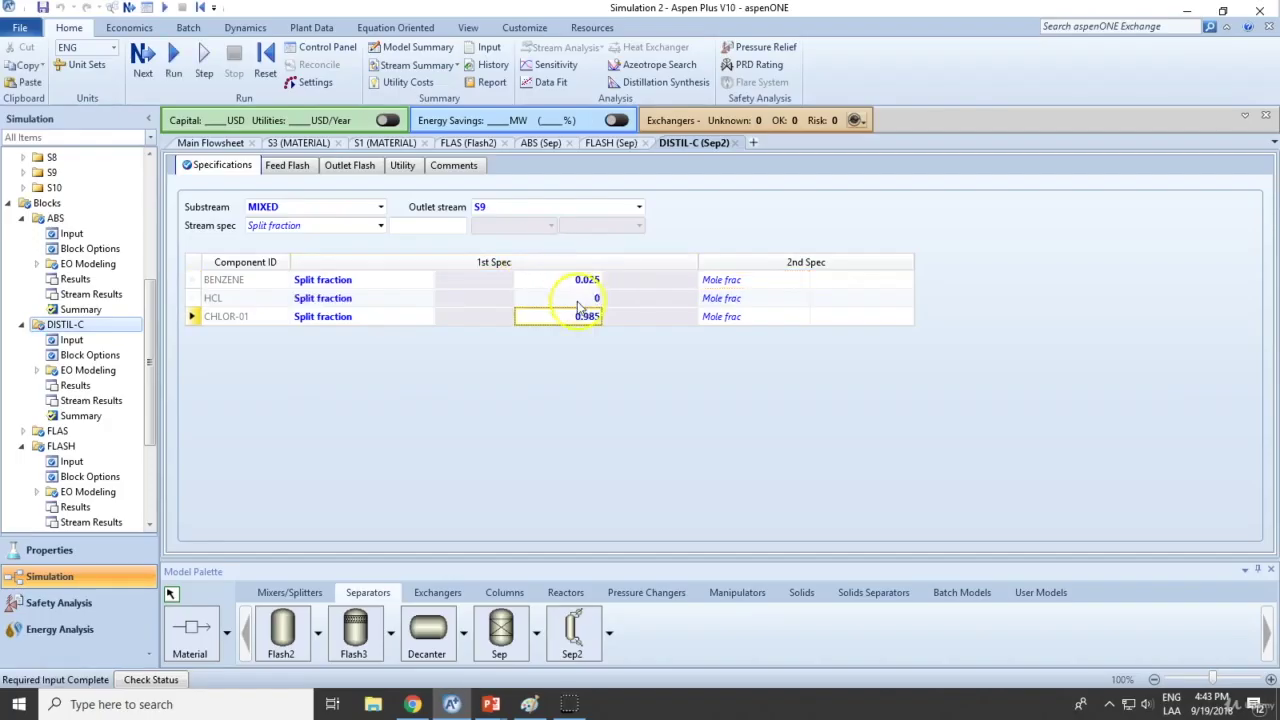
Run the simulation from the main flowsheet and confirm the run prompt
click(207, 143)
click(1140, 402)
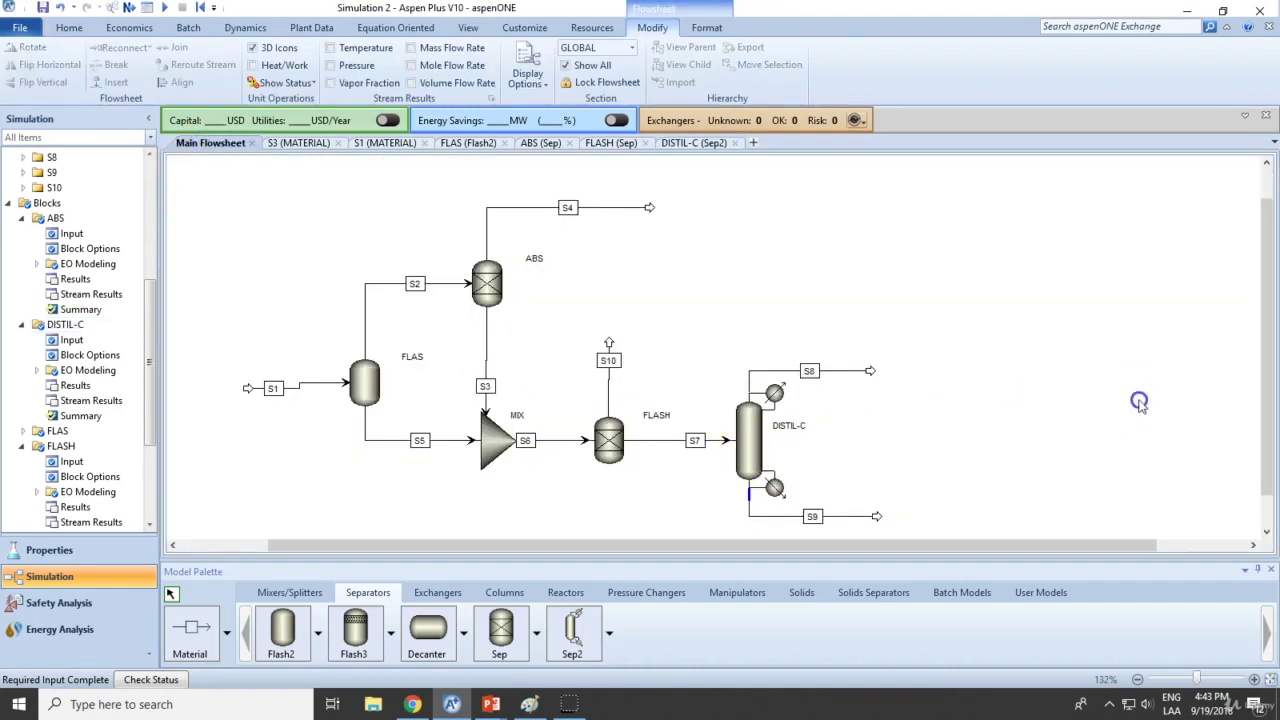
click(127, 9)
click(740, 384)
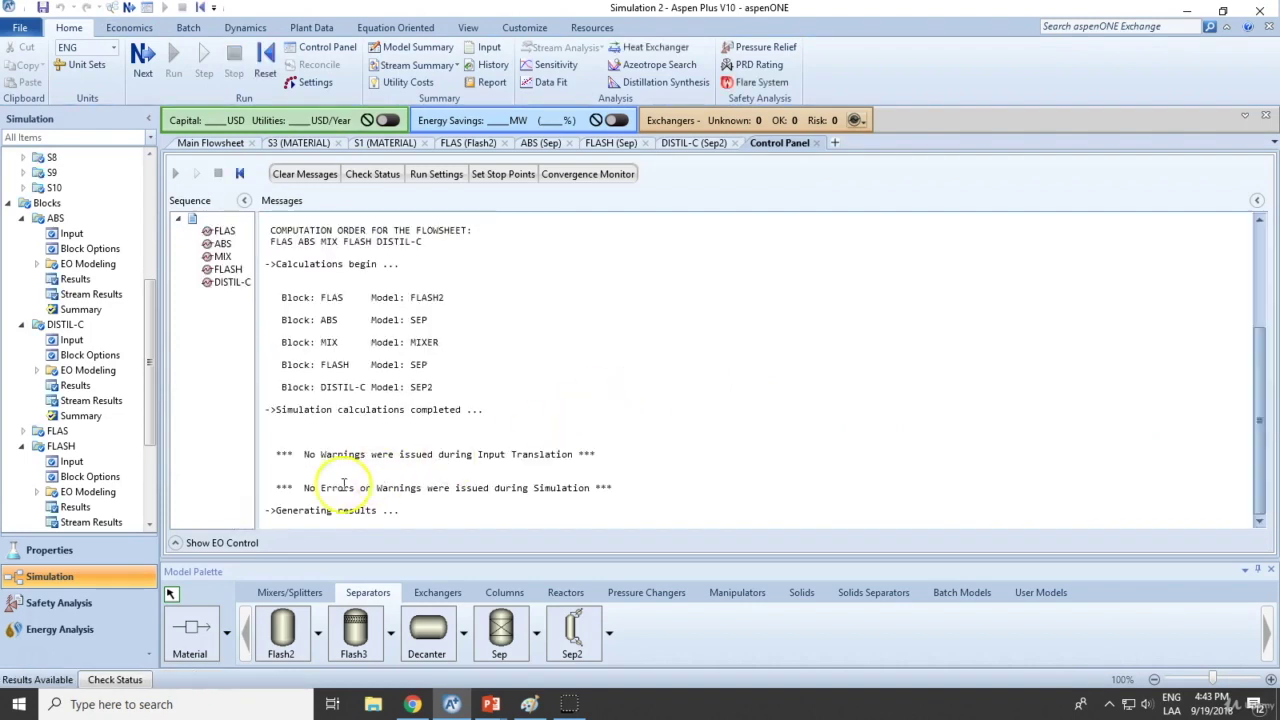
Verify the Control Panel reports no warnings and no errors, then go back to the main flowsheet
drag(265, 458, 640, 456)
drag(266, 488, 632, 492)
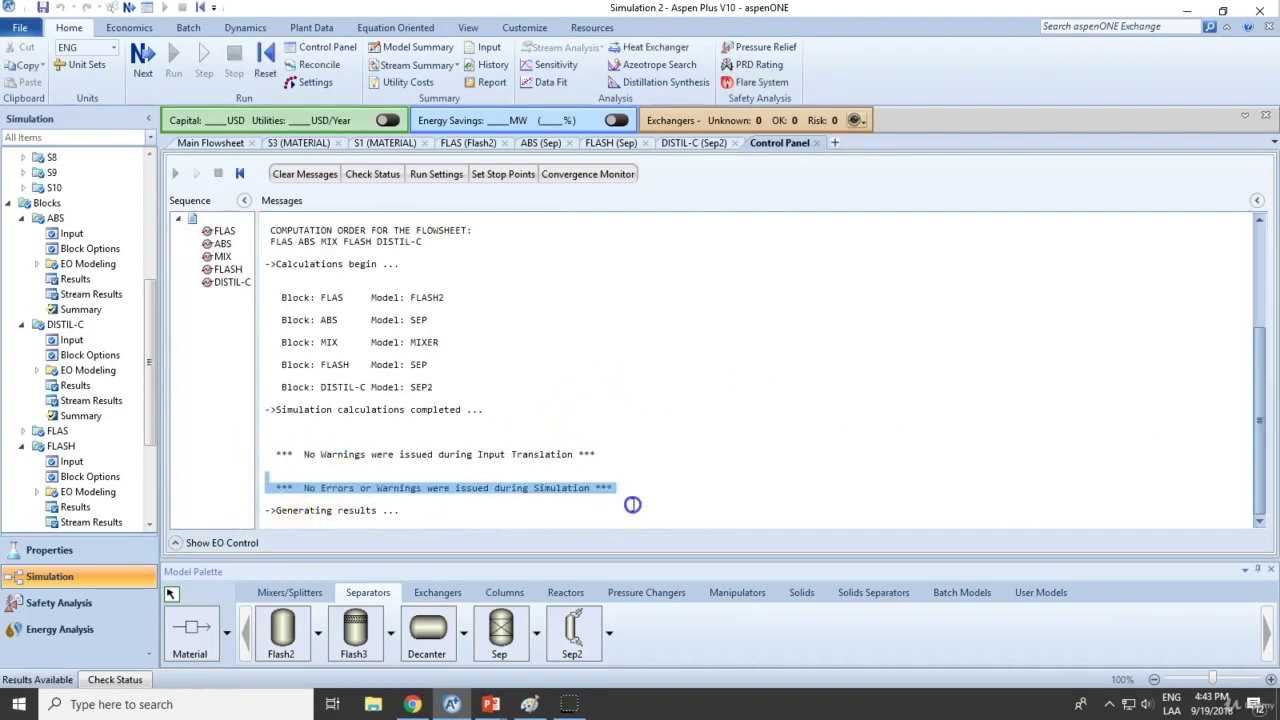
click(212, 143)
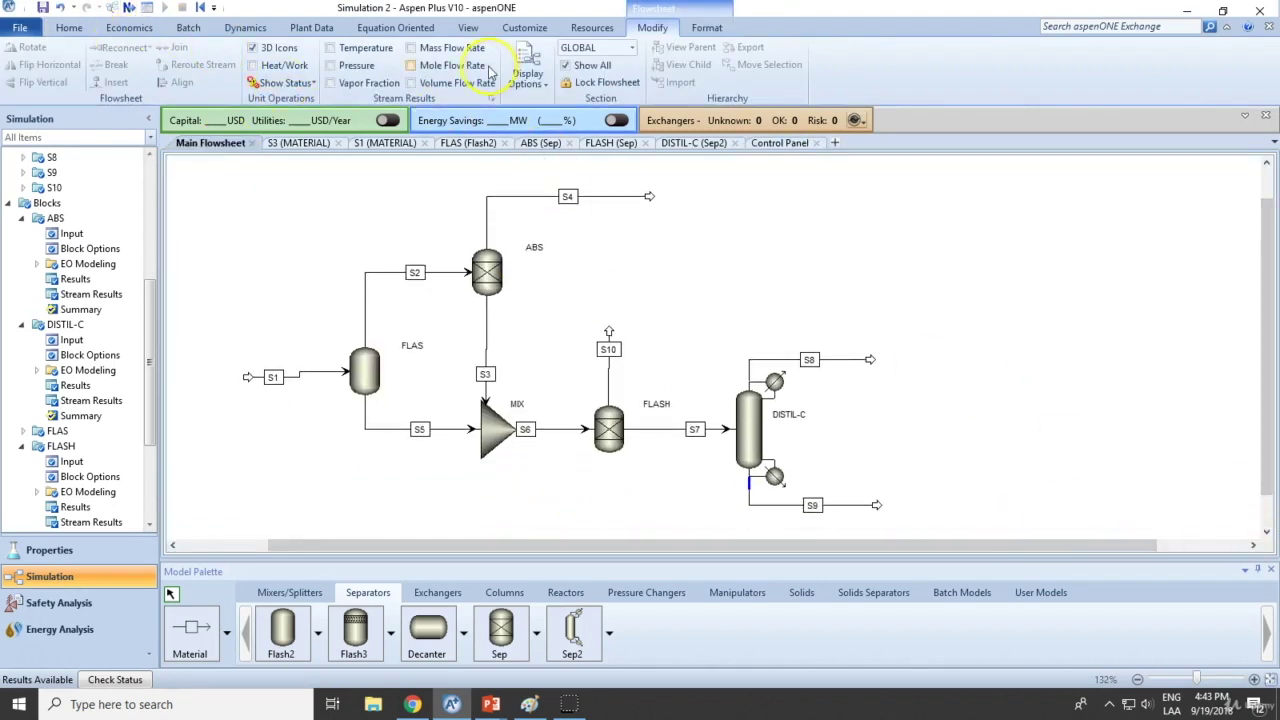
Label every stream with its mole flow rate, showing S1 140, S4 36 and S10 4 lbmol/hr
click(437, 67)
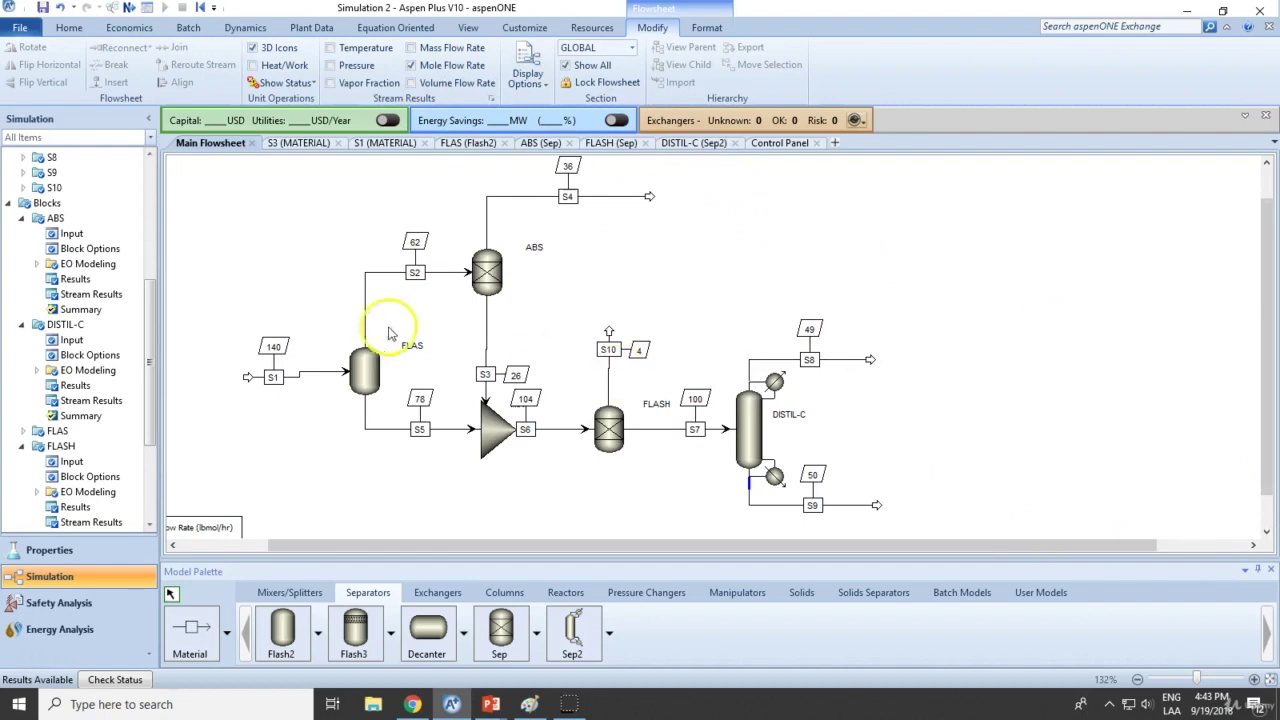
click(272, 352)
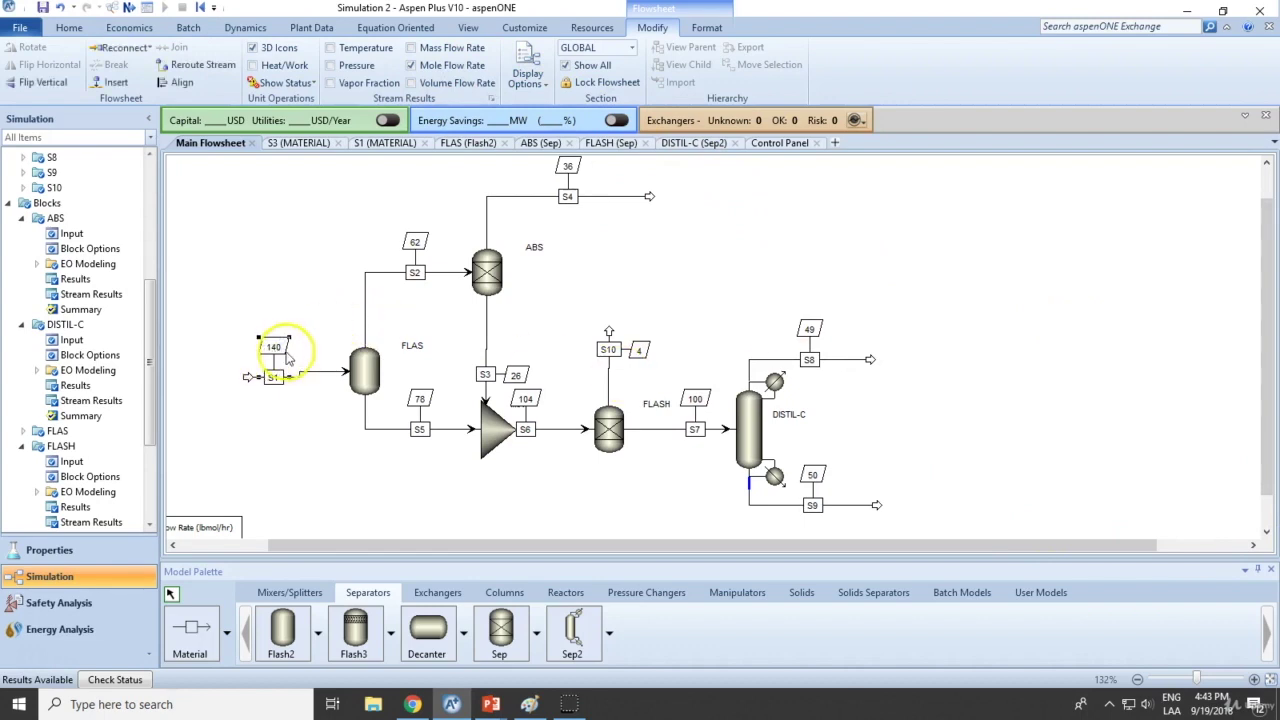
click(364, 372)
click(487, 272)
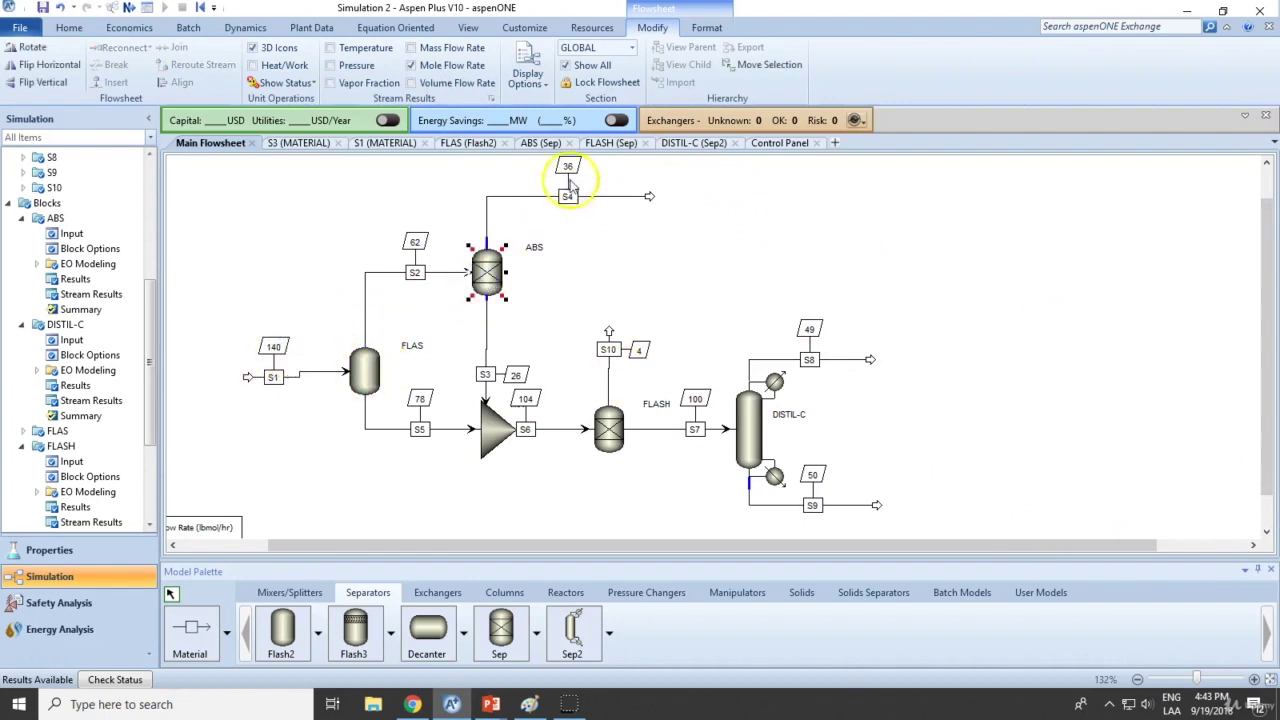
click(569, 178)
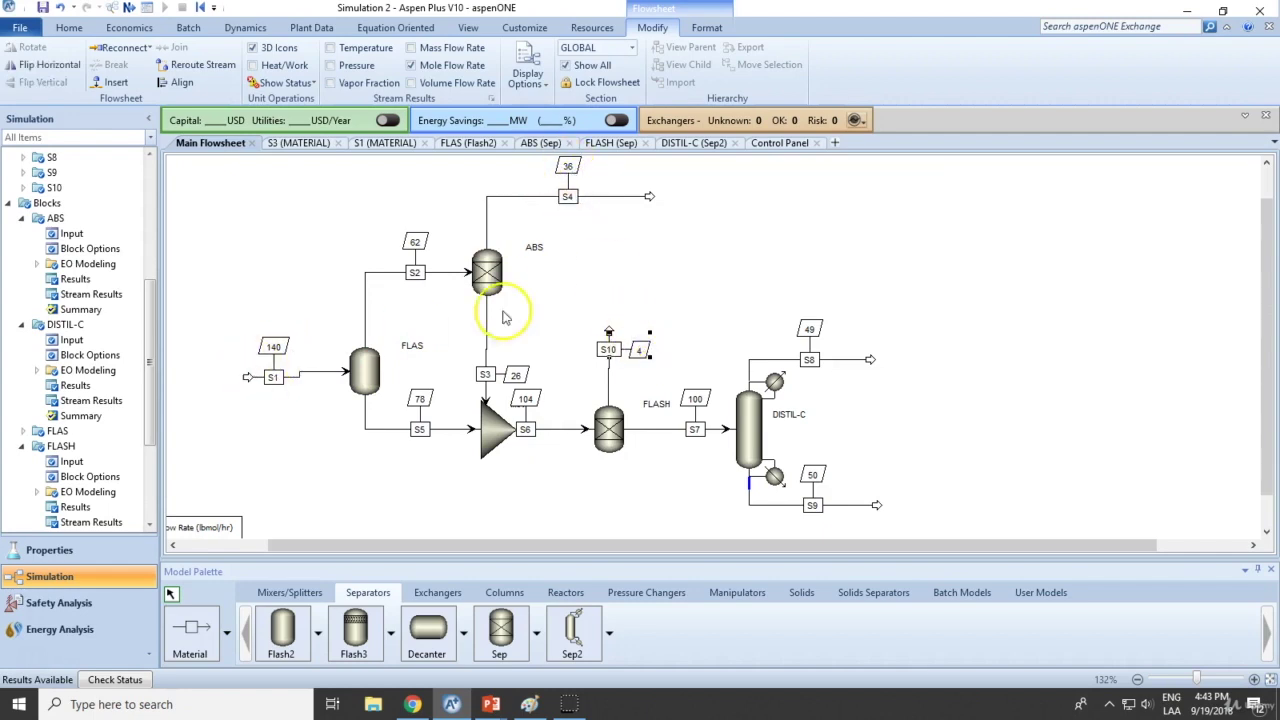
click(569, 174)
click(640, 350)
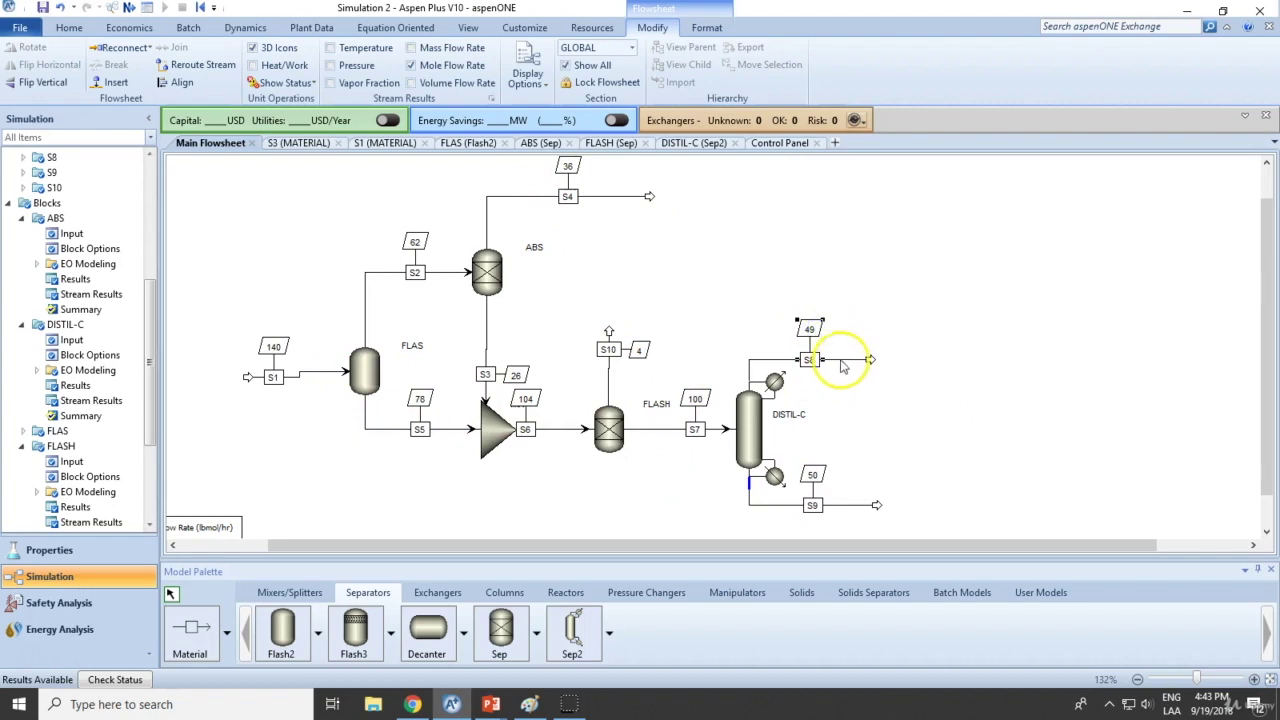
Open the results form for stream S8
click(850, 507)
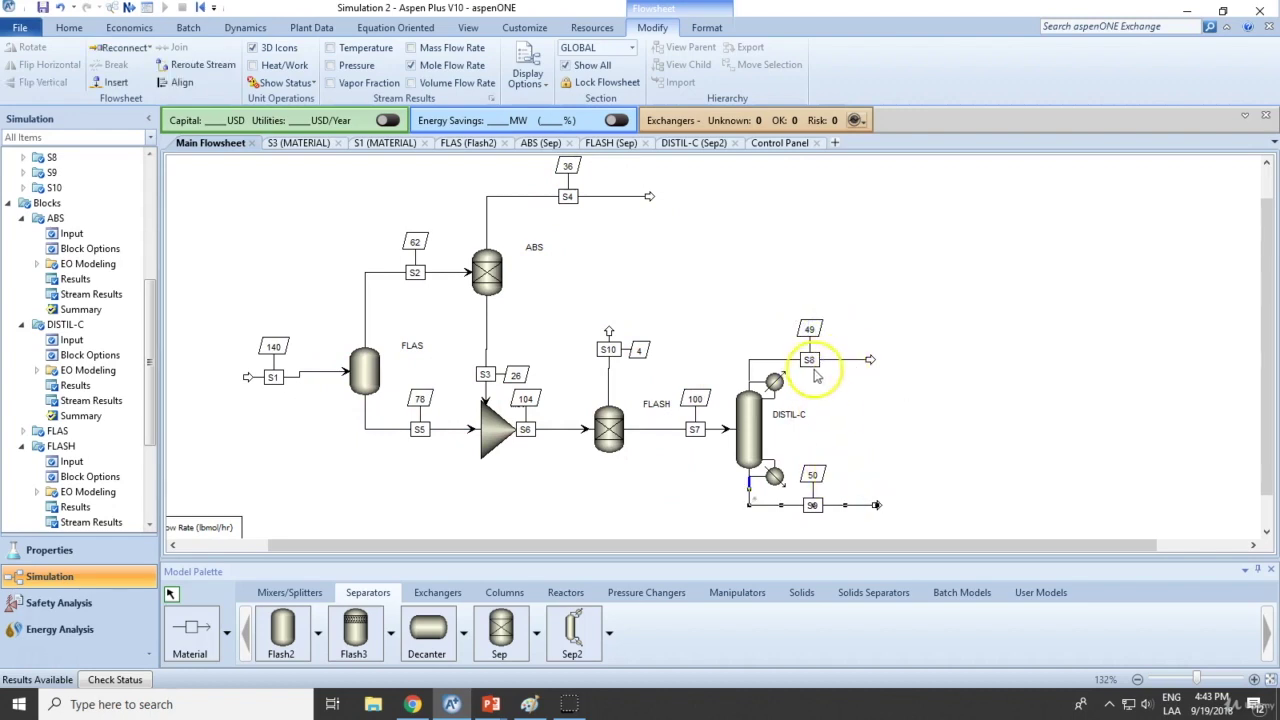
click(855, 360)
double_click(852, 359)
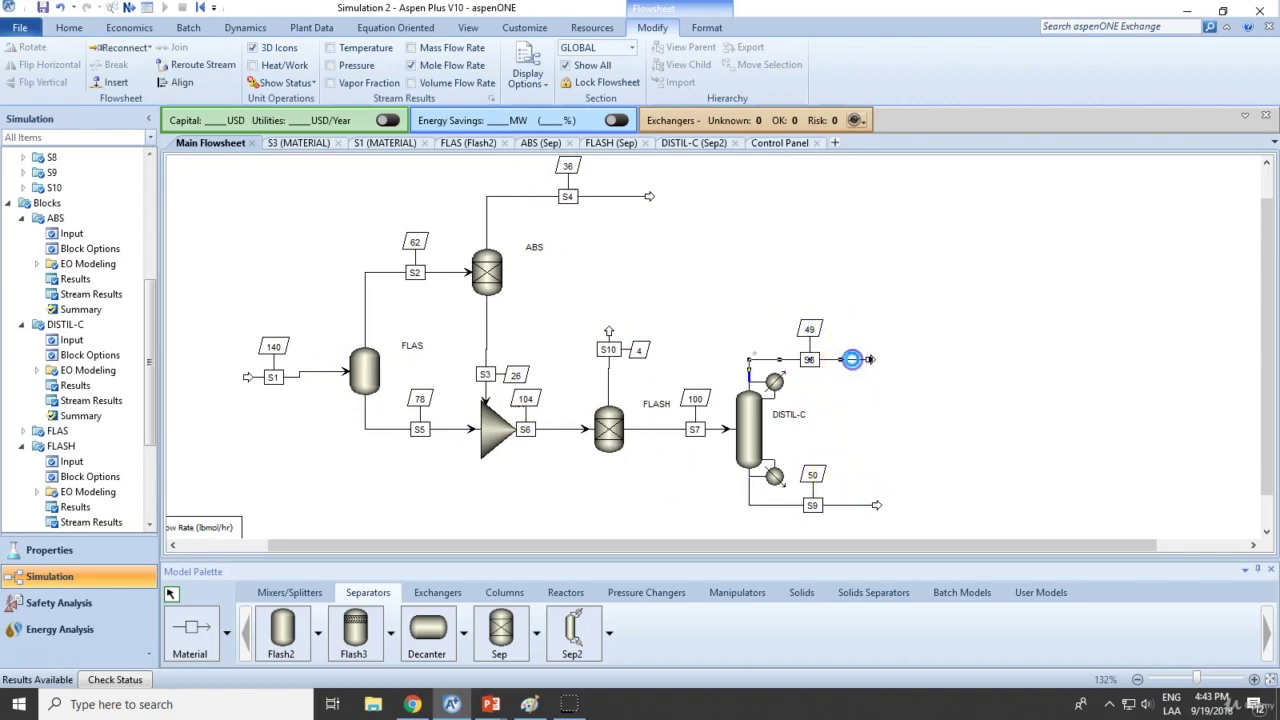
Expand S8's component mole flows to check the 48.7445 lbmol/hr benzene value
scroll(450, 305, down, 4)
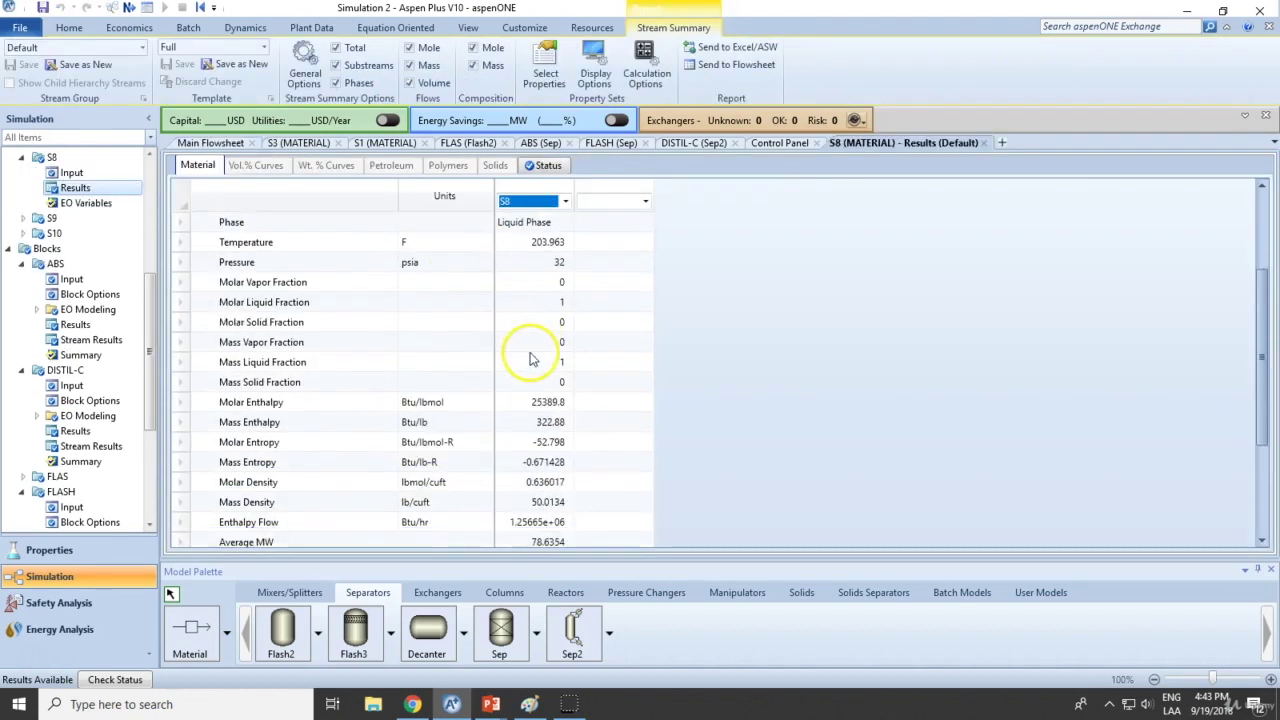
click(211, 502)
scroll(380, 460, down, 1)
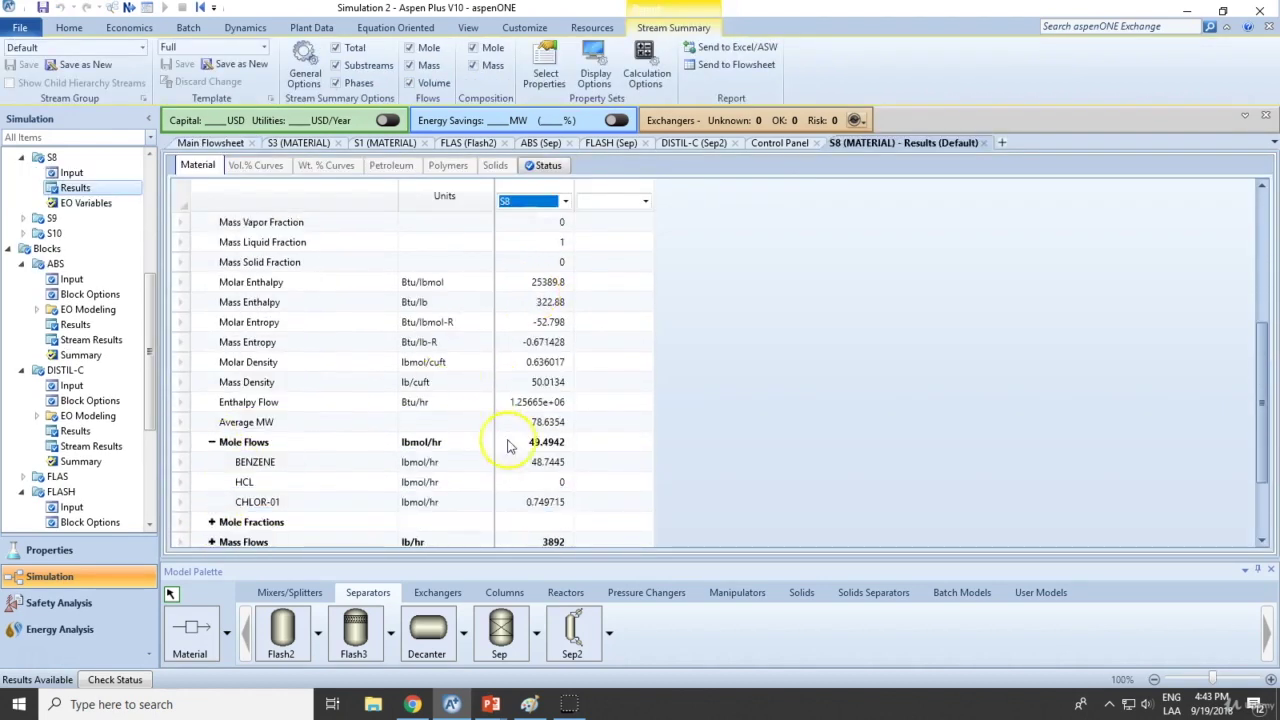
click(548, 462)
Return to the main flowsheet and scroll it horizontally to view the mole flow labels
click(213, 140)
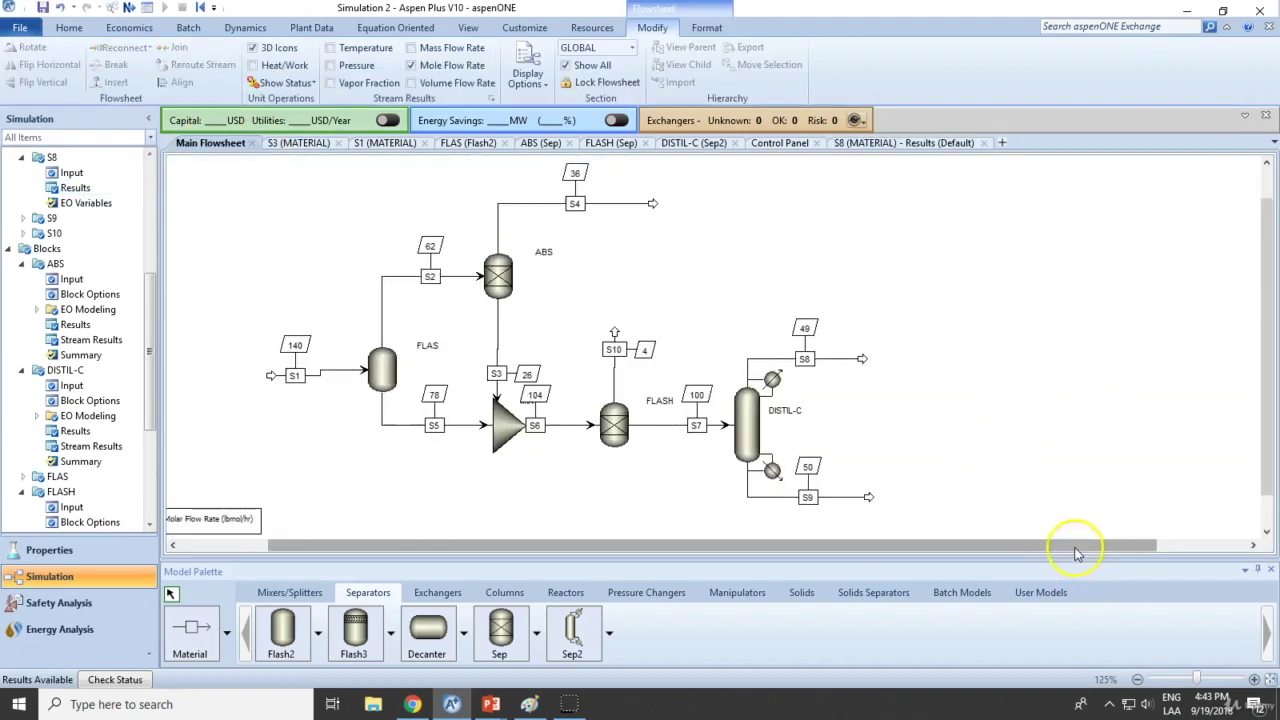
drag(1071, 545, 1008, 547)
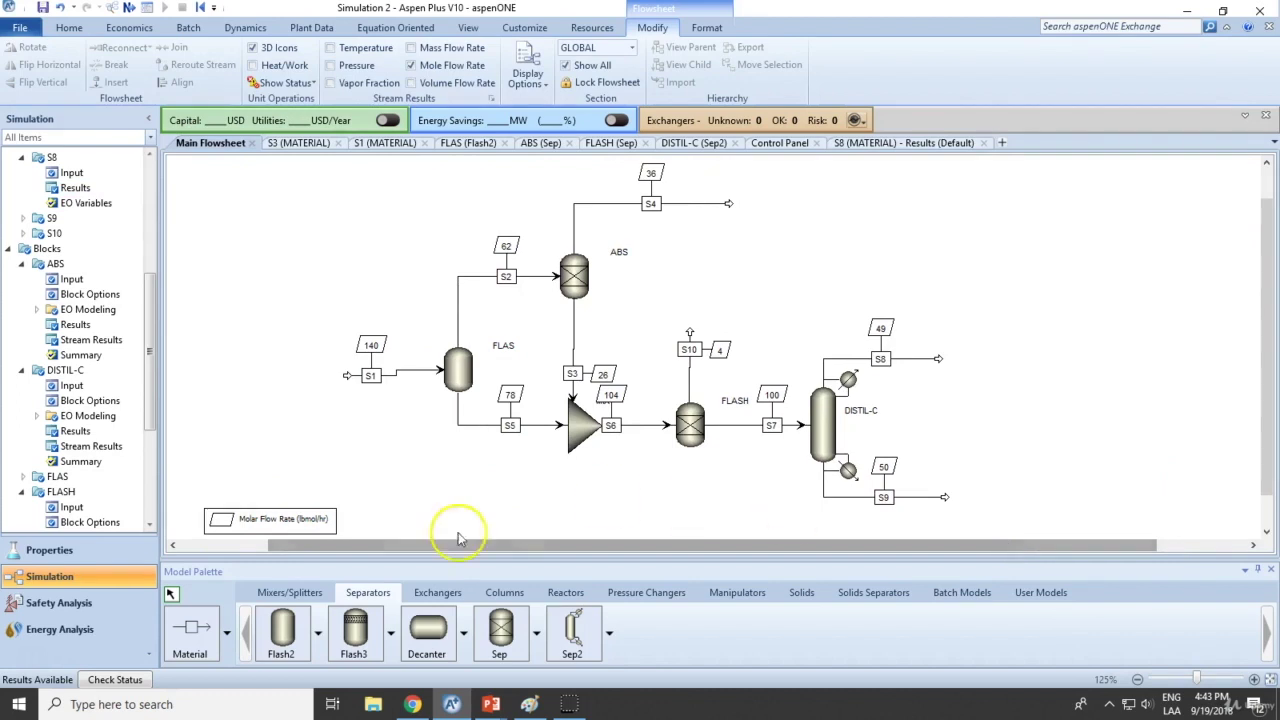
click(308, 535)
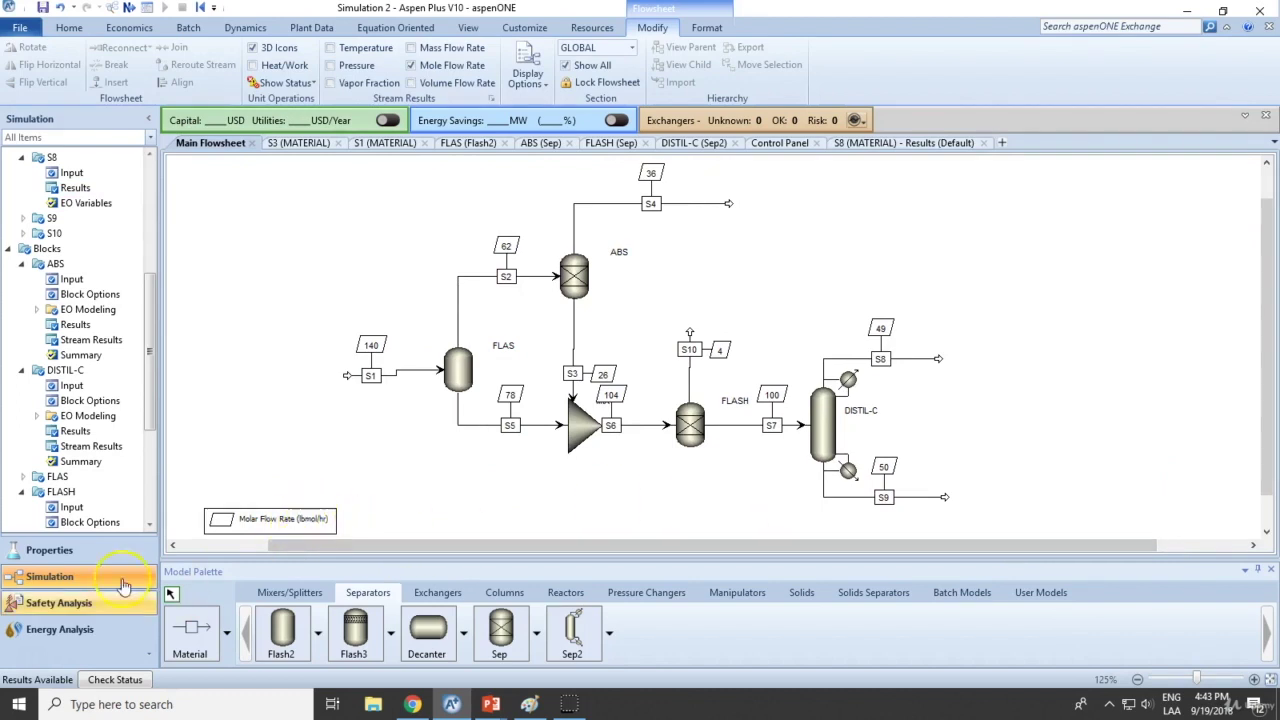